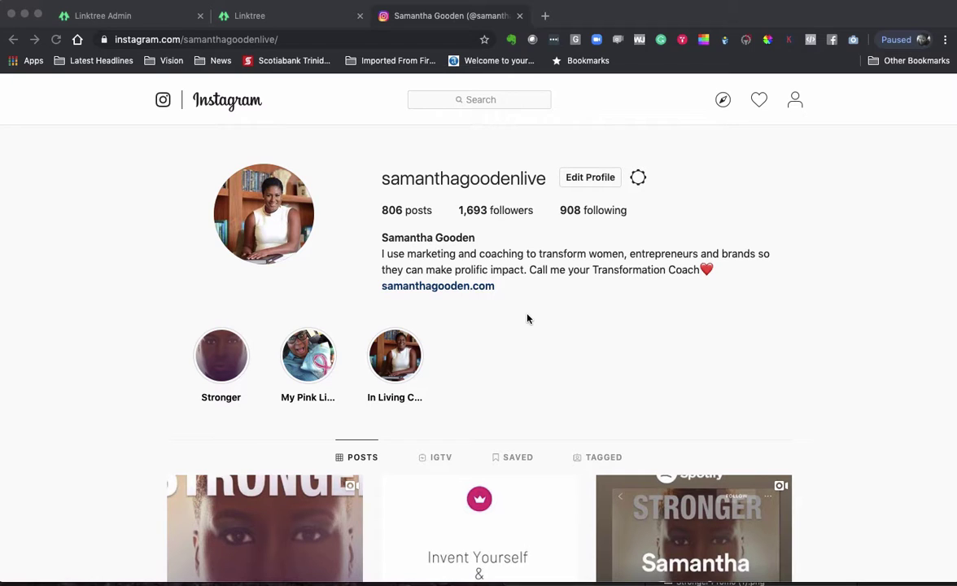
Step: Look through the posts on the Instagram profile and return to the profile header
scroll(528, 318, "down", 5)
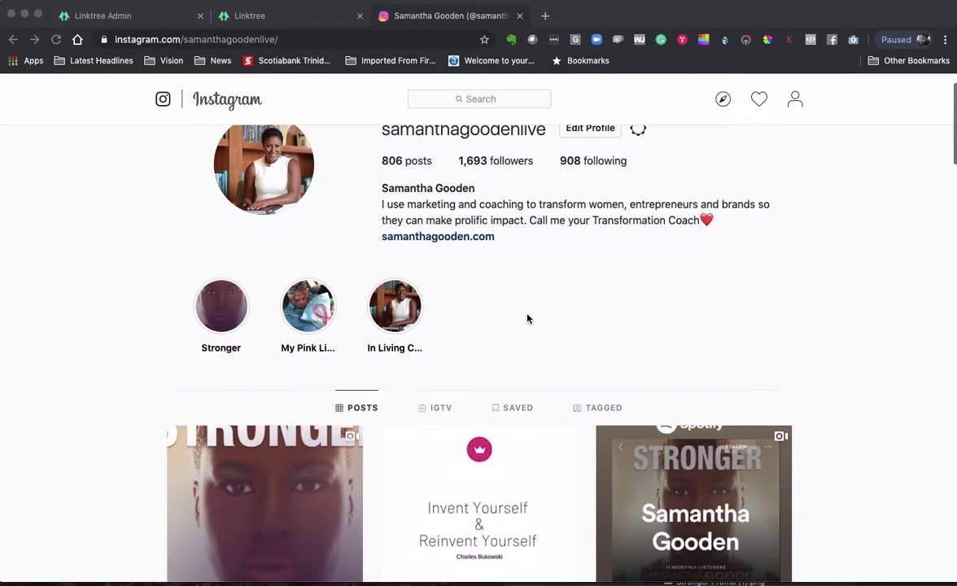
scroll(528, 318, "down", 13)
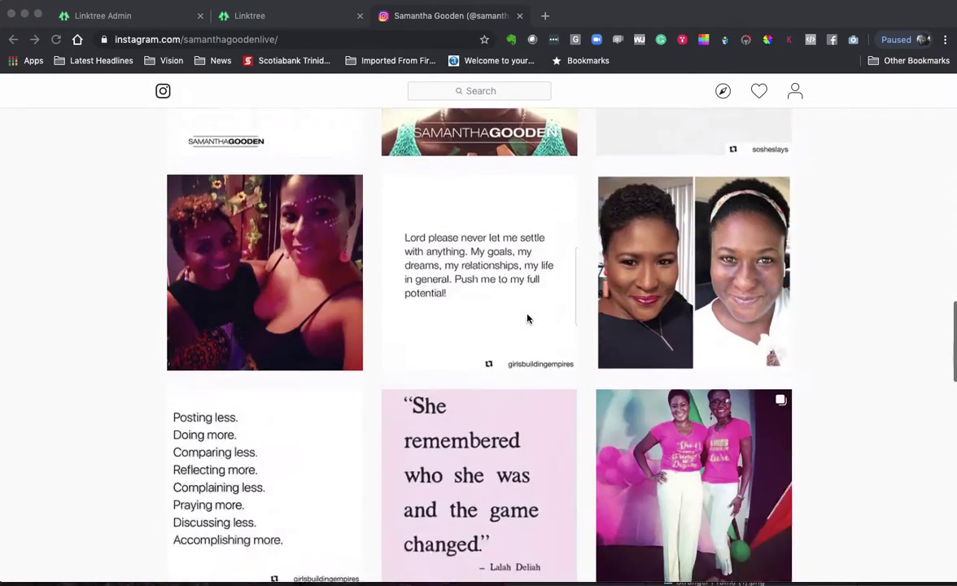
scroll(528, 318, "up", 5)
scroll(528, 318, "up", 10)
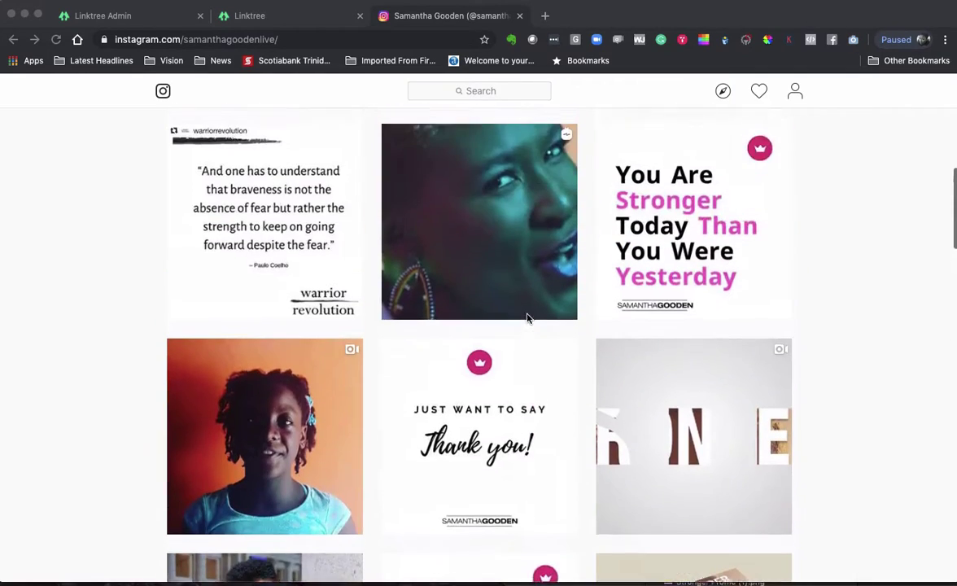
scroll(527, 318, "up", 3)
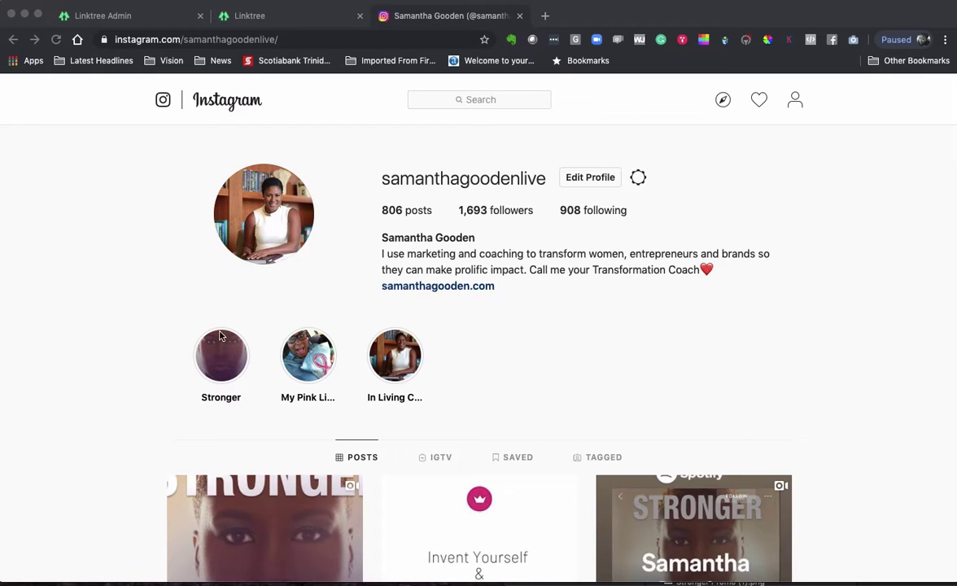
Step: Switch to Linktree, open the account's admin page and look over the list of existing links
left_click(259, 16)
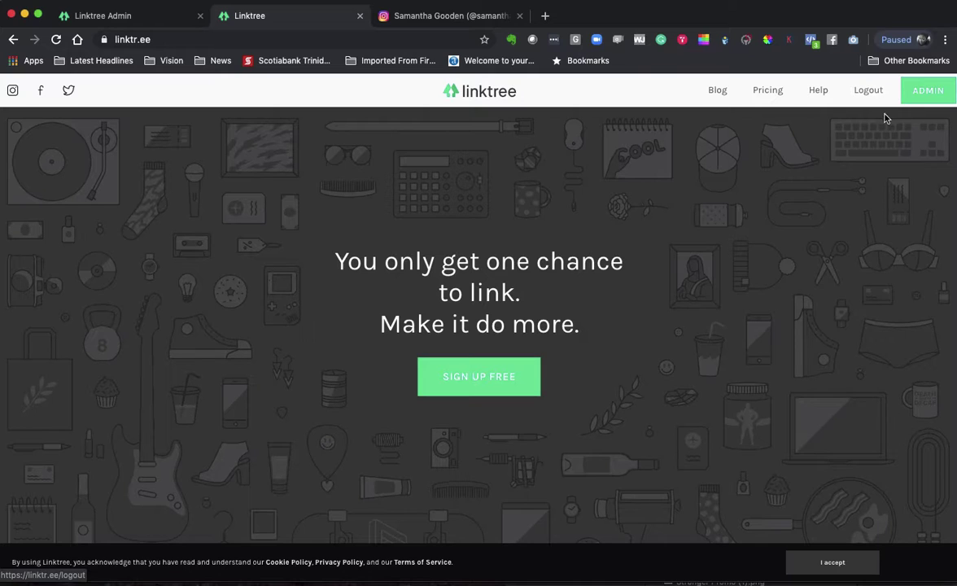
left_click(915, 94)
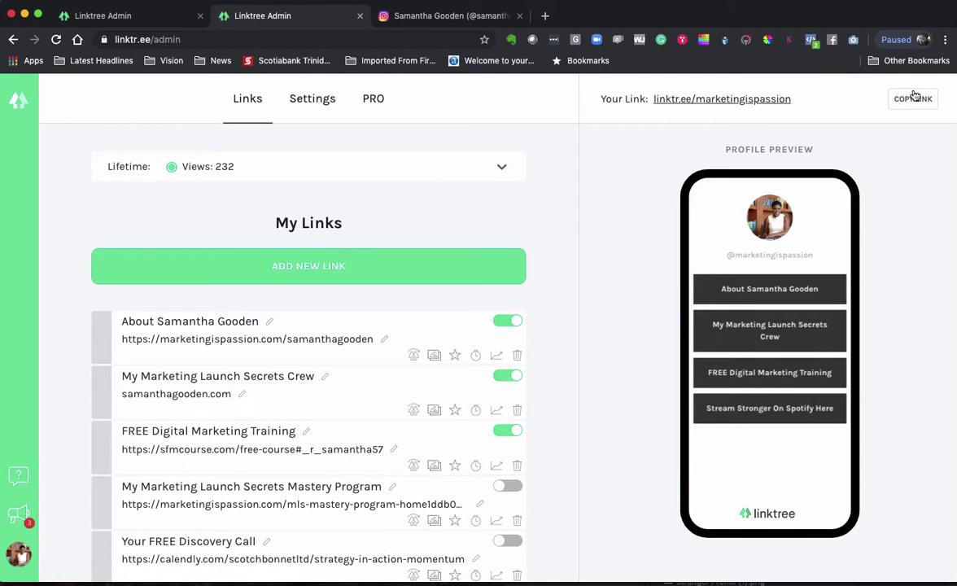
scroll(457, 347, "down", 3)
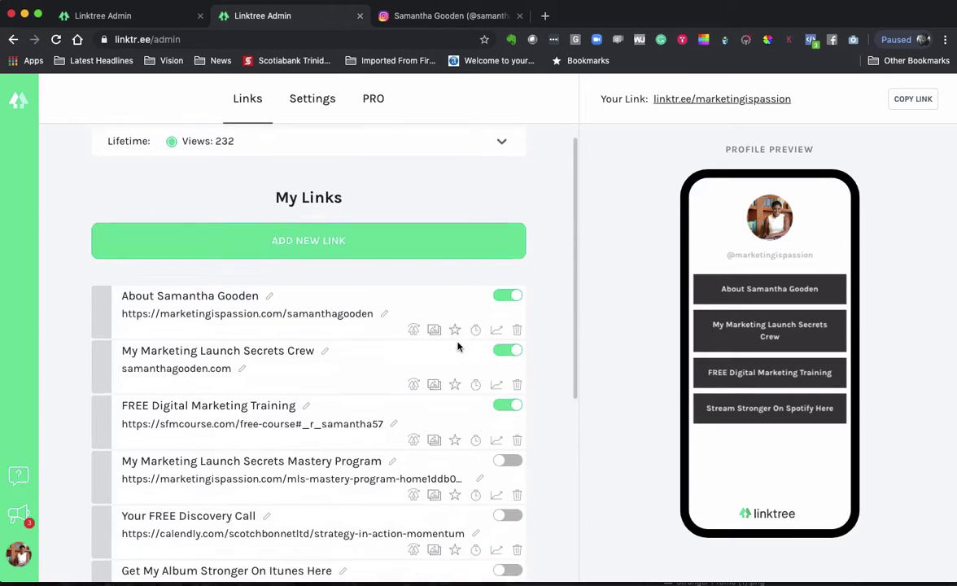
scroll(457, 347, "down", 8)
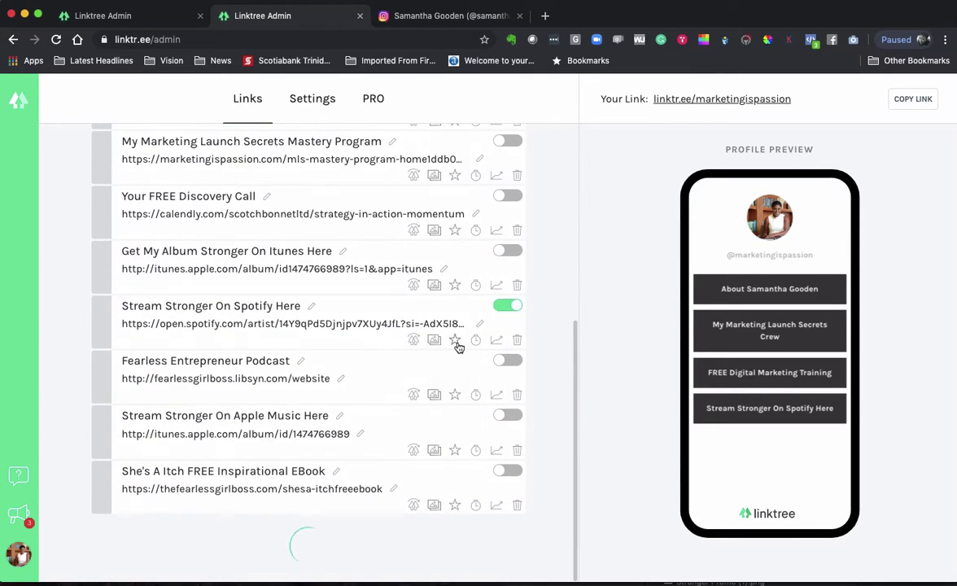
scroll(458, 347, "up", 10)
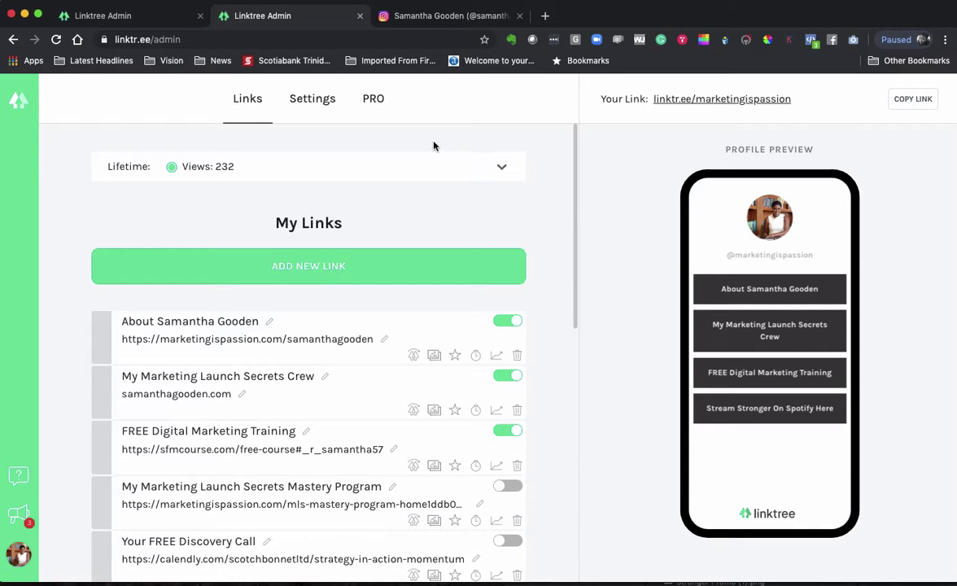
Step: Try the purple, pink-orange, black, grey, green and blue page themes in the appearance settings, ending on the white theme with black buttons
left_click(311, 99)
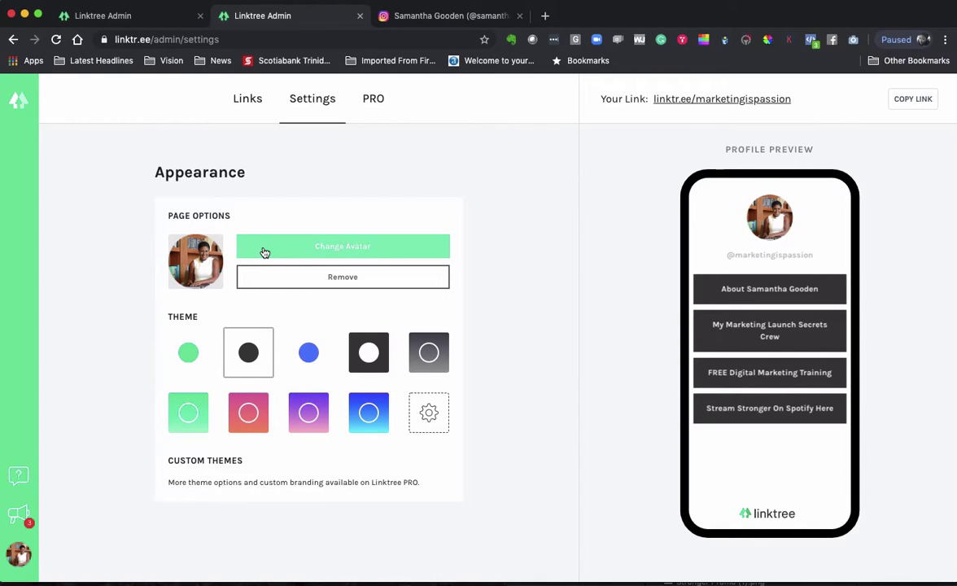
left_click(303, 413)
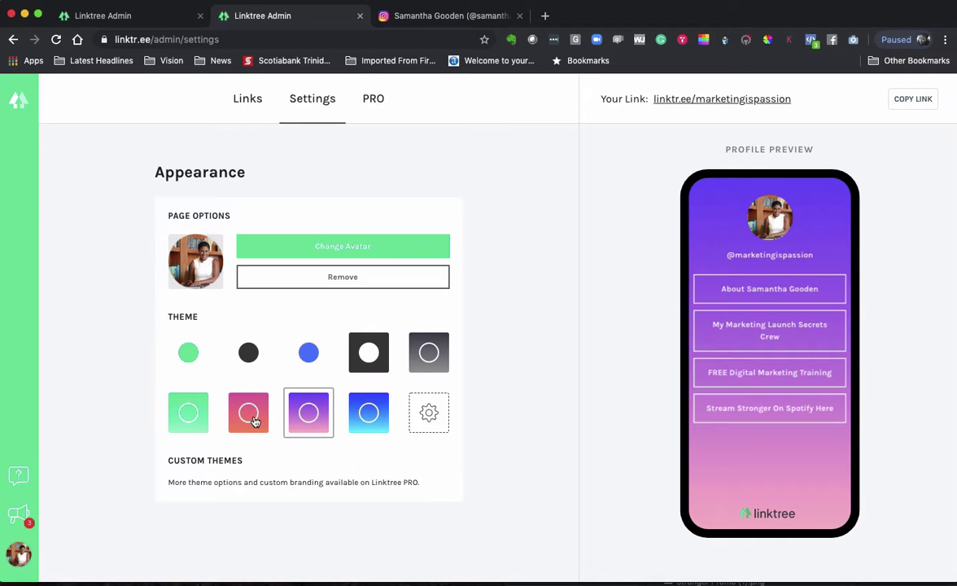
left_click(255, 421)
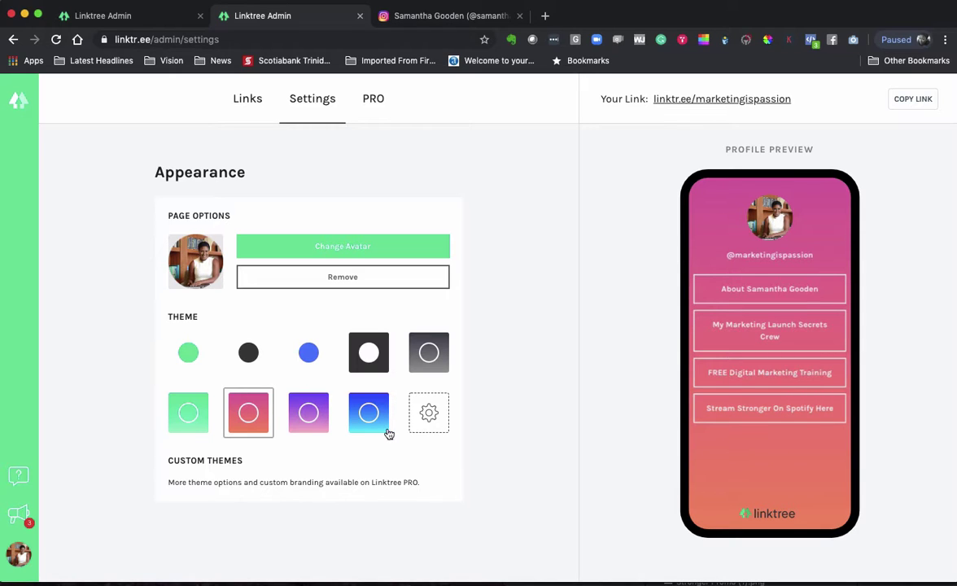
left_click(377, 356)
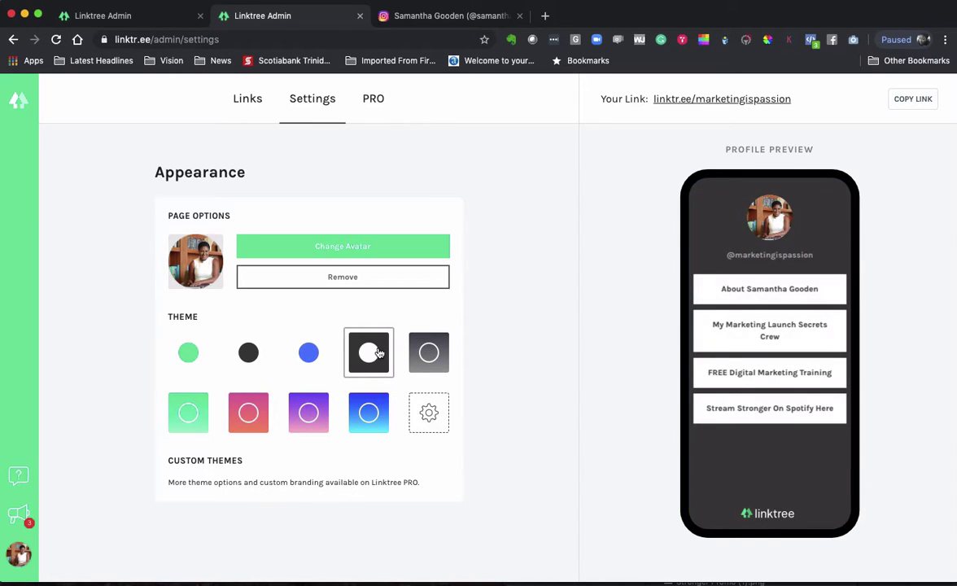
left_click(426, 352)
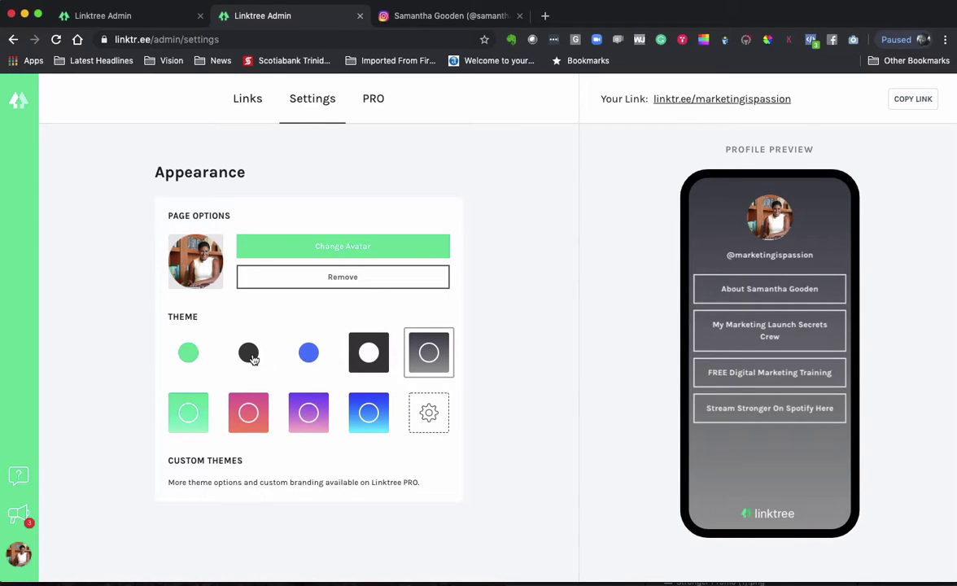
left_click(250, 359)
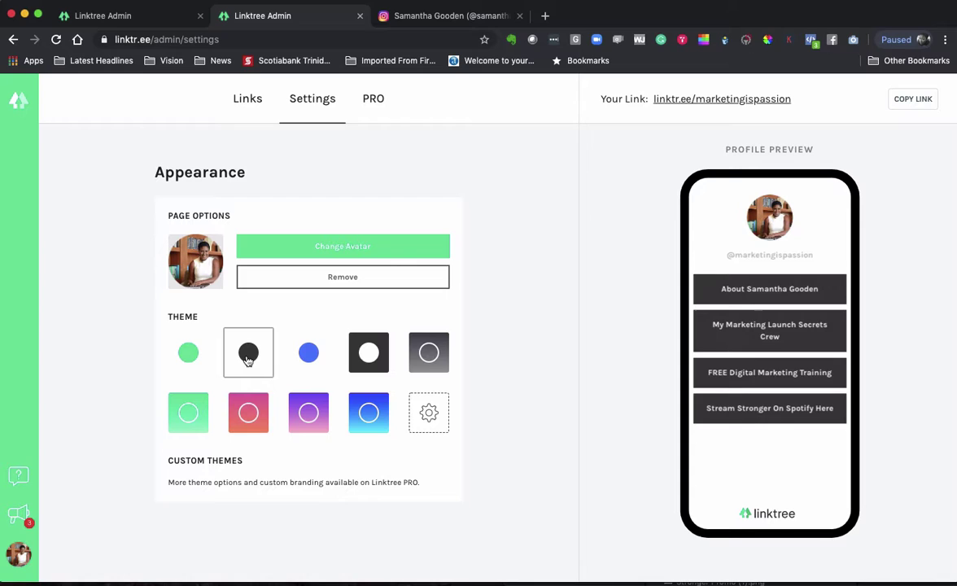
left_click(193, 406)
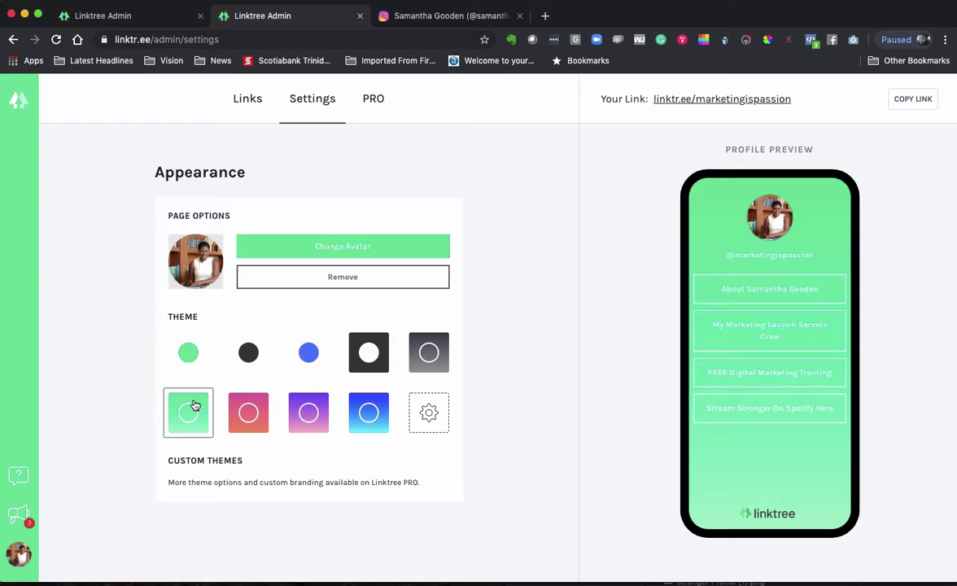
left_click(368, 407)
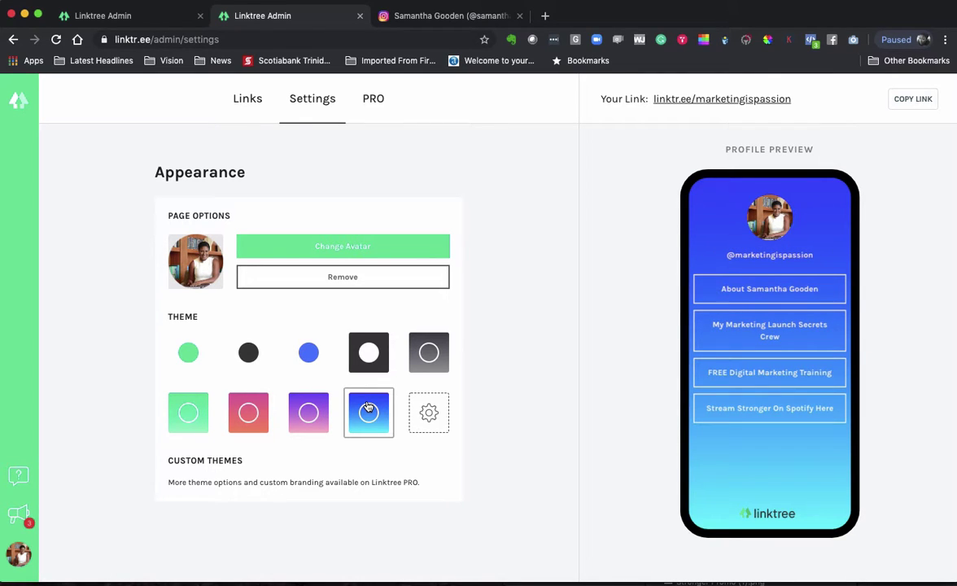
left_click(245, 352)
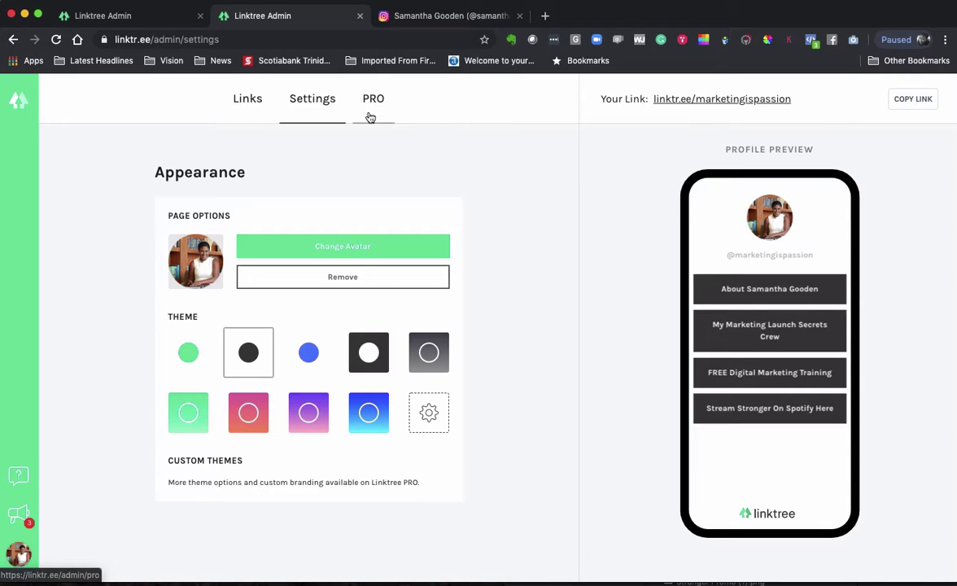
Step: Return to the links list and examine the delete, schedule, priority, thumbnail and leap link options of "My Marketing Launch Secrets Crew"
left_click(252, 98)
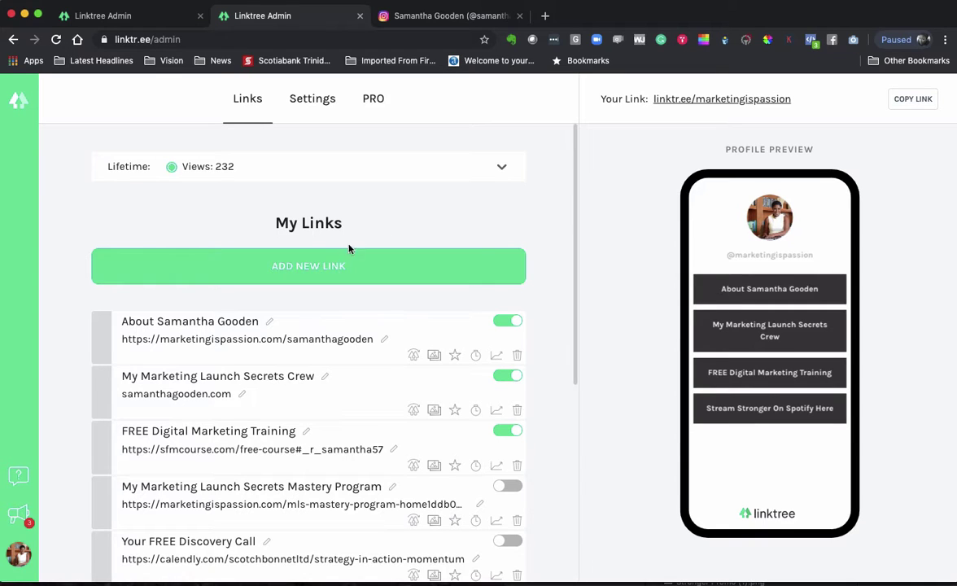
left_click(517, 411)
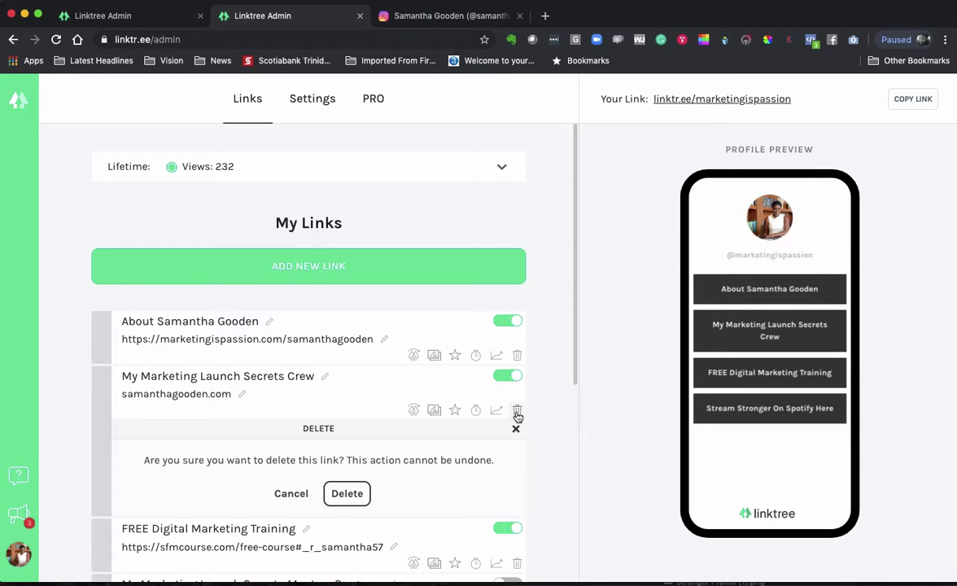
scroll(517, 417, "down", 3)
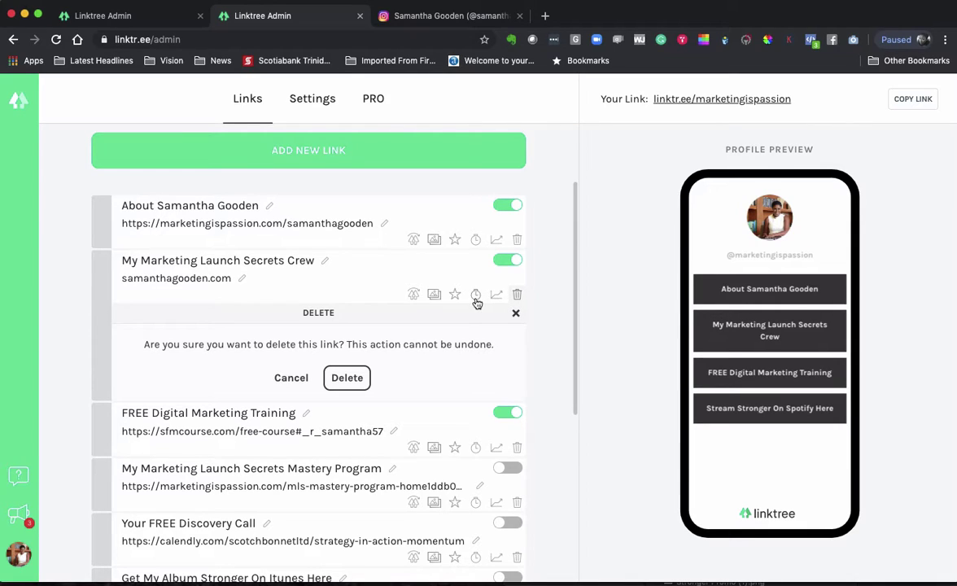
left_click(476, 295)
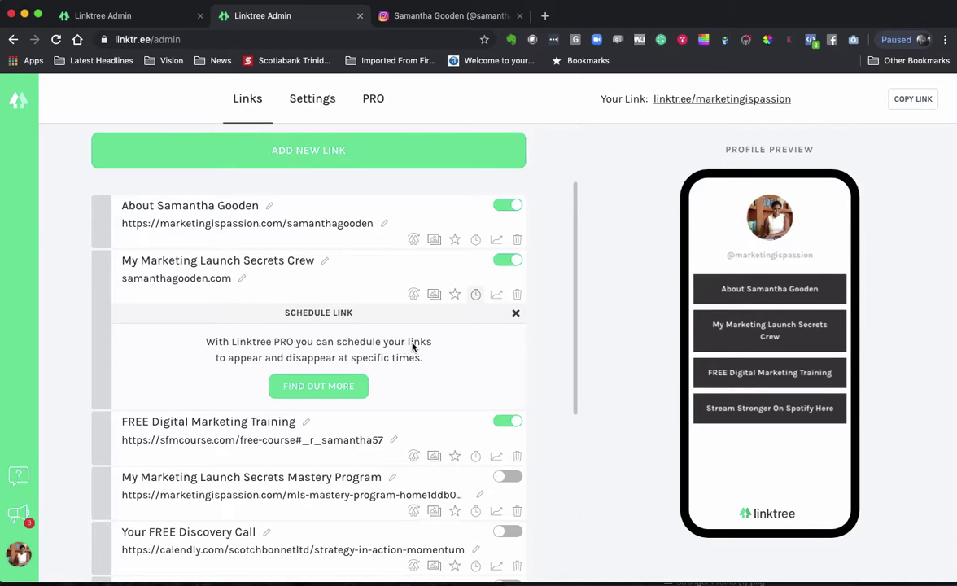
left_click(455, 294)
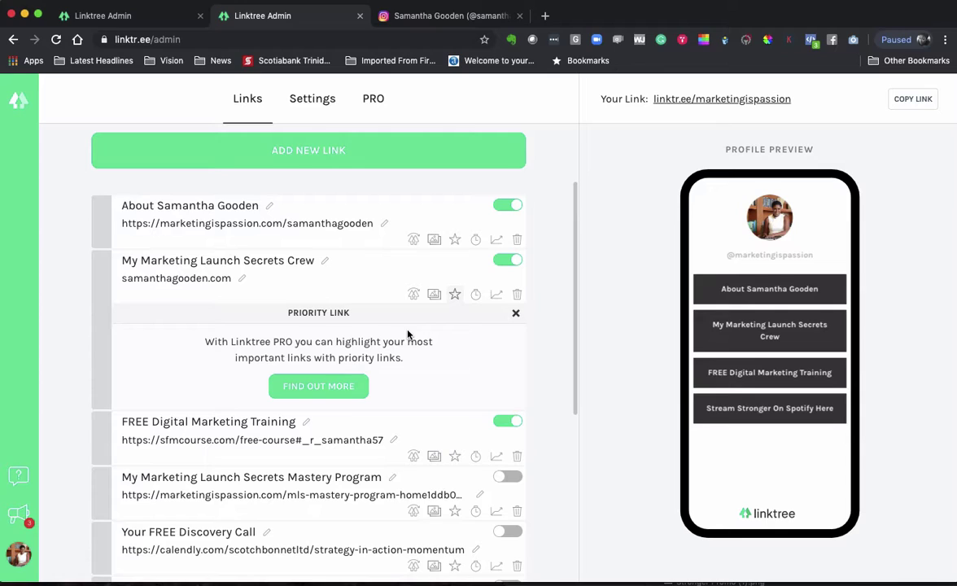
left_click(435, 295)
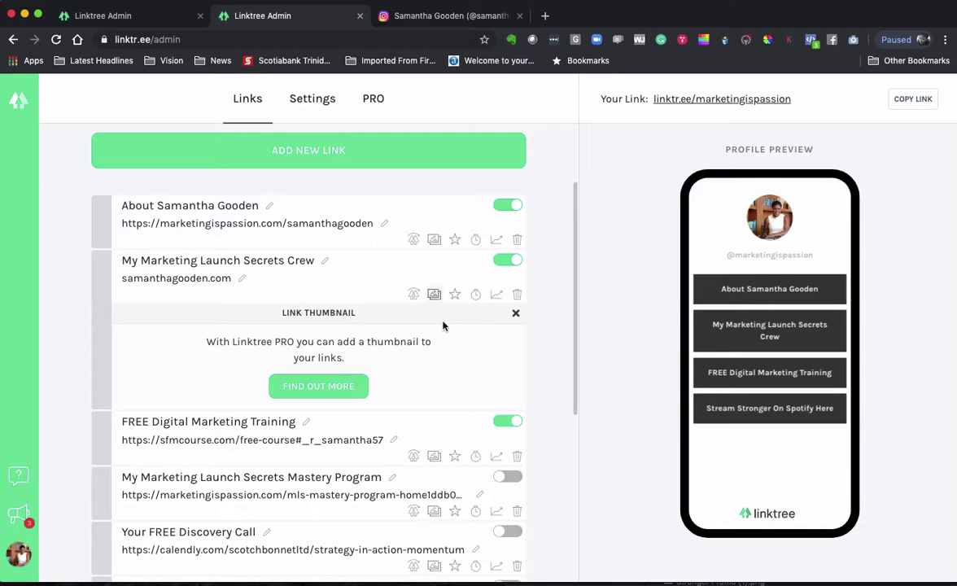
left_click(415, 295)
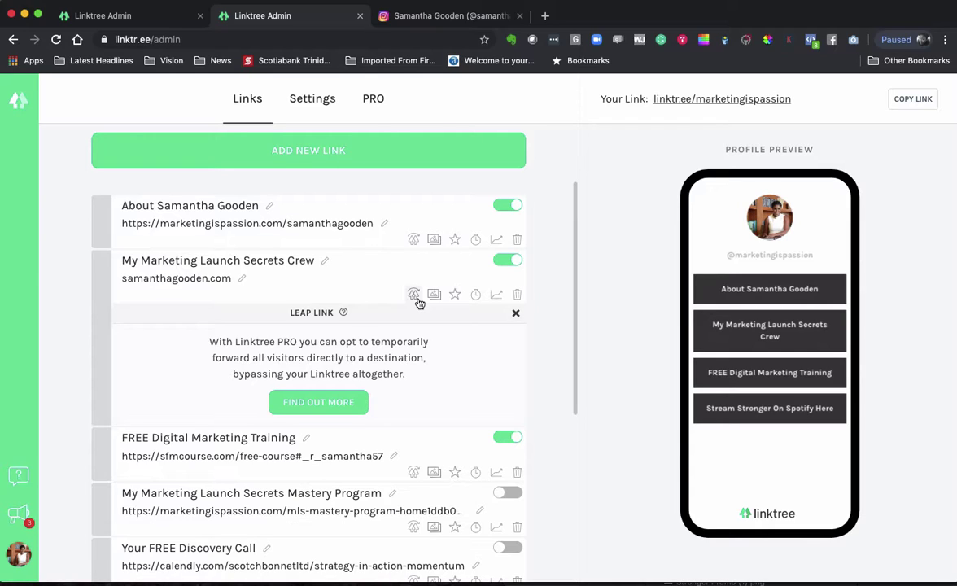
Step: Delete the "My Marketing Launch Secrets Crew" link and deactivate the "FREE Digital Marketing Training" and "Stream Stronger On Spotify Here" links
left_click(517, 296)
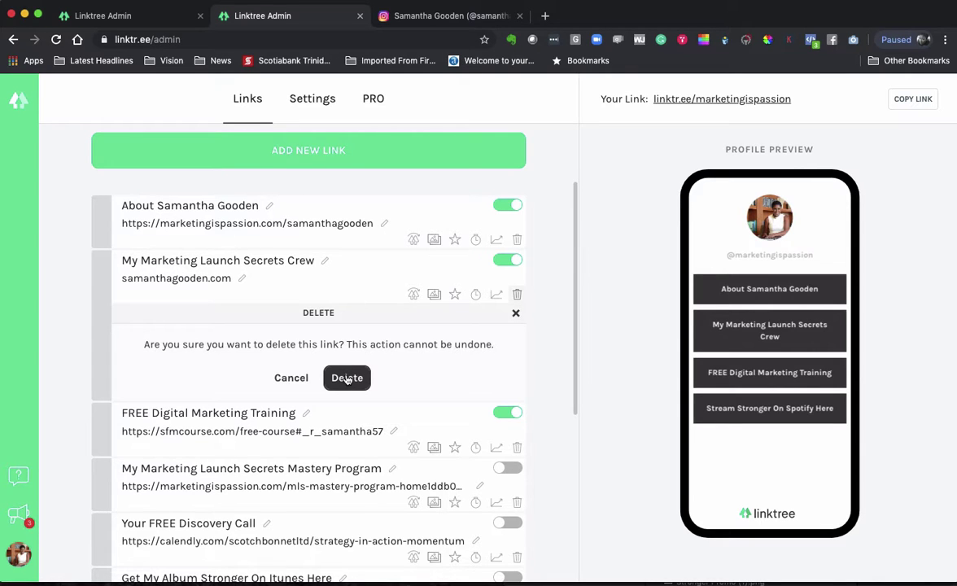
left_click(346, 379)
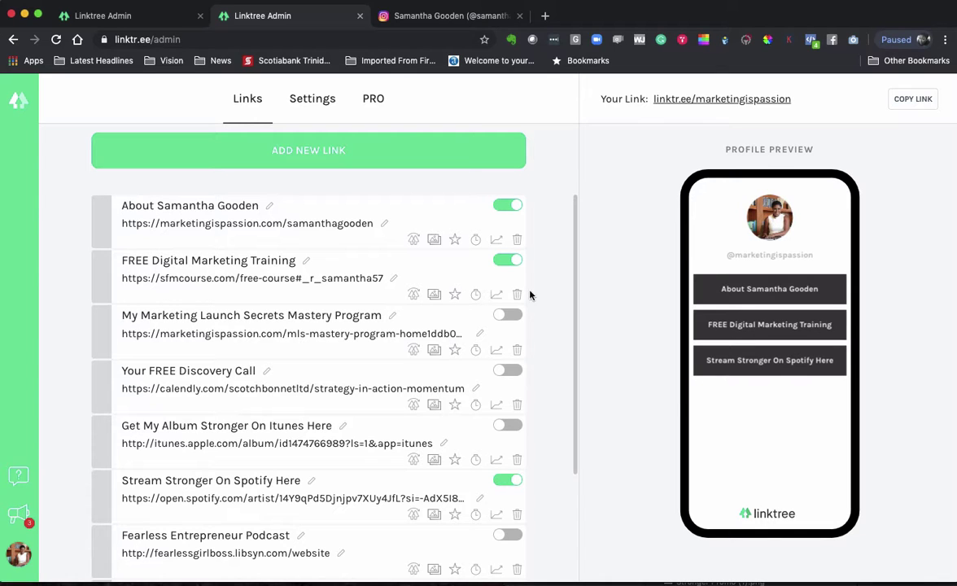
left_click(507, 261)
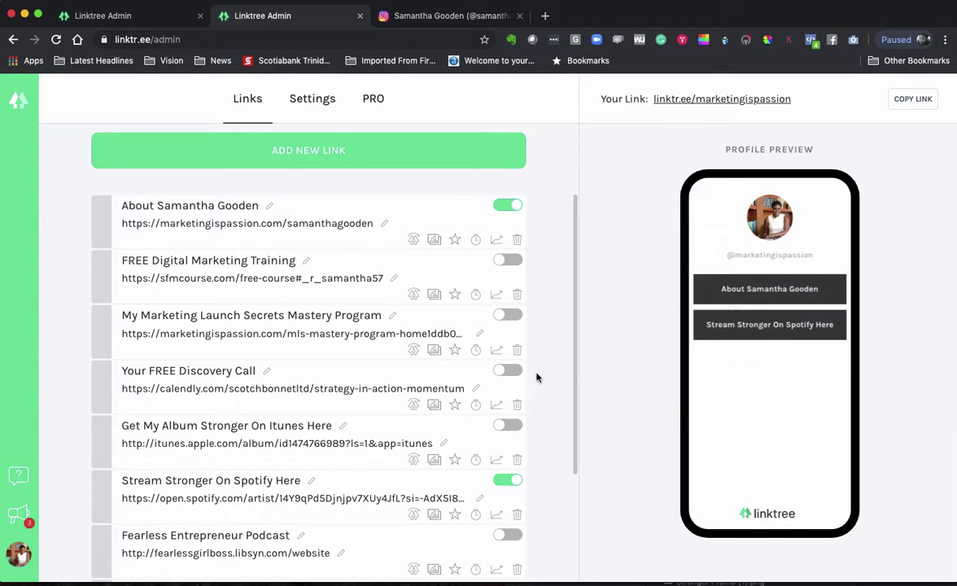
left_click(509, 481)
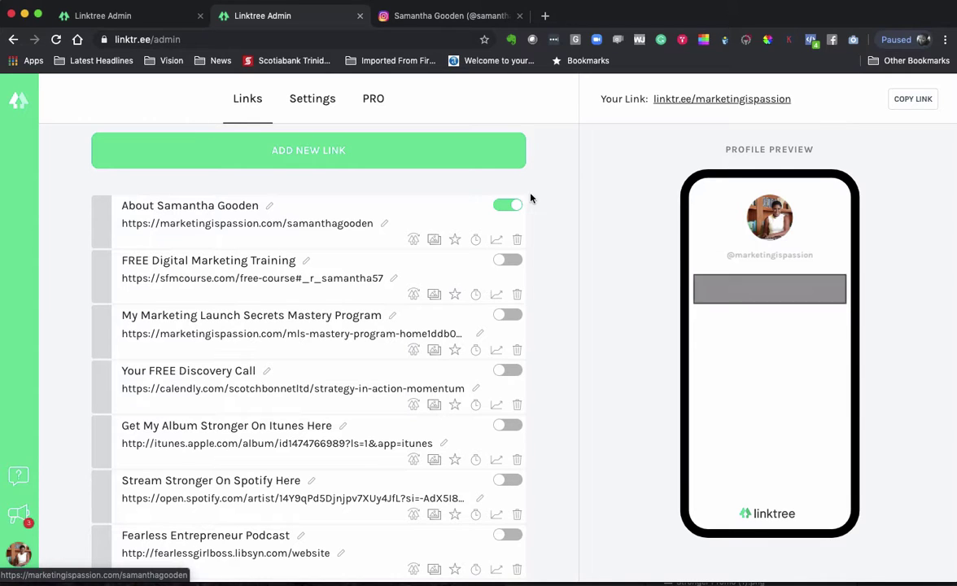
Step: Add a new link with the title "My Marketing Launch Secrets Crew"
left_click(424, 154)
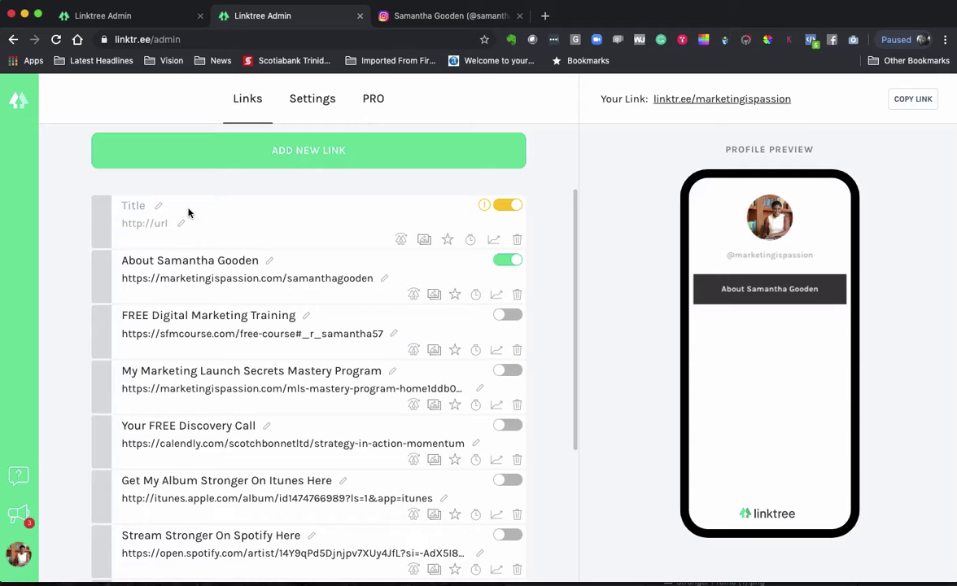
left_click(160, 206)
type("y Marketing Laun")
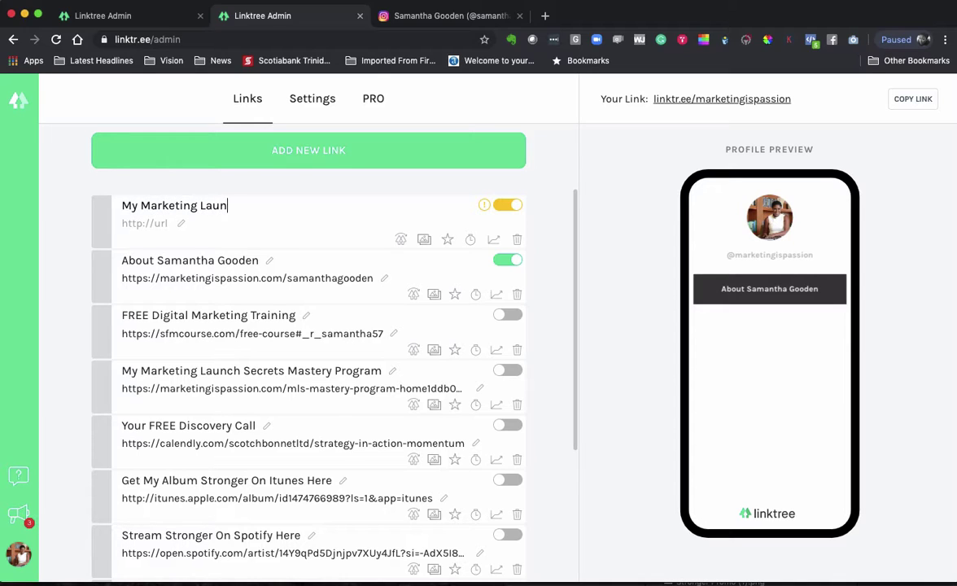
type("ch Secrets Crew")
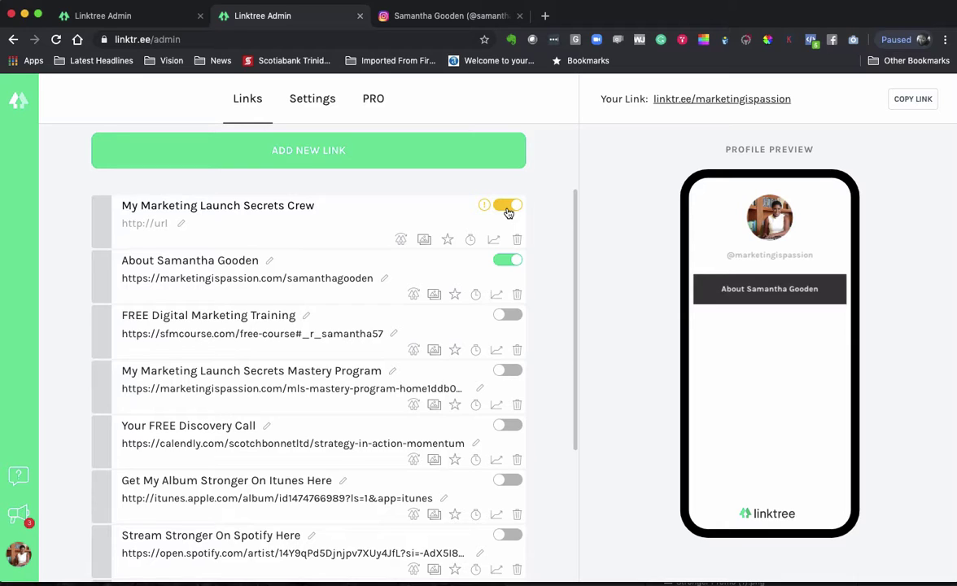
Step: Set the new link's URL to samanthagooden.com, and switch the link off and back on
left_click(243, 228)
left_click(181, 224)
type("samanth")
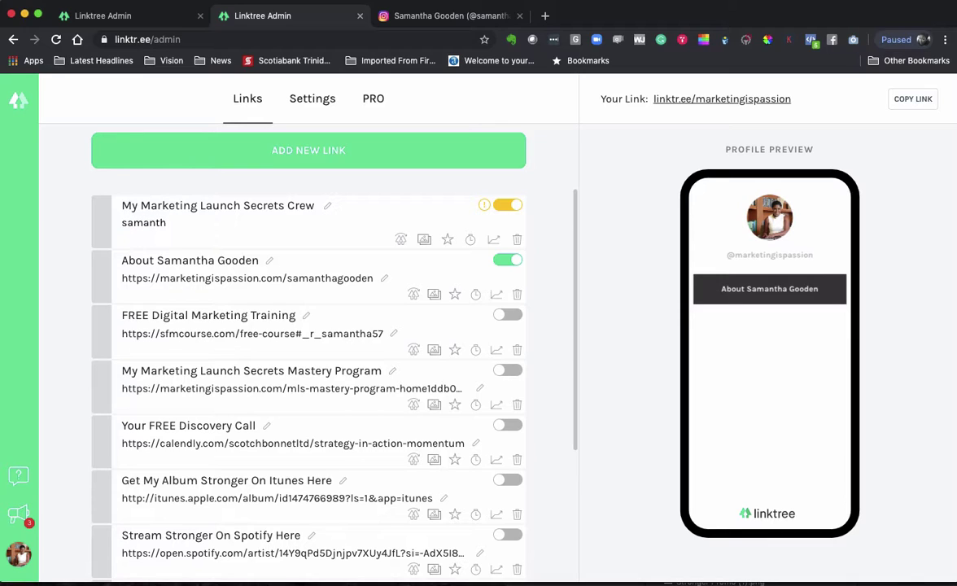
type("a")
type(".goo")
key("BackSpace")
key("BackSpace")
key("BackSpace")
key("BackSpace")
key("BackSpace")
type("agooden.com")
left_click(366, 213)
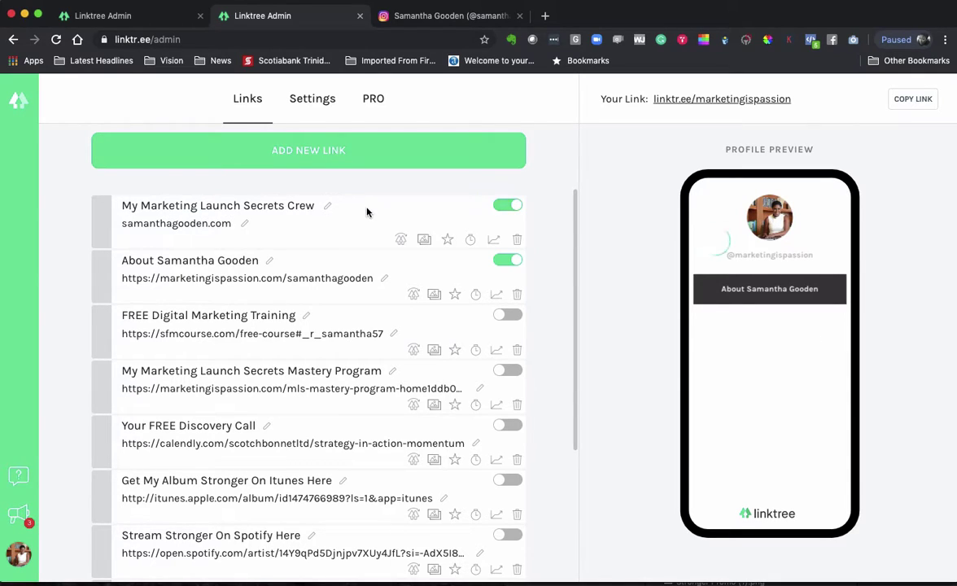
left_click(505, 208)
left_click(505, 208)
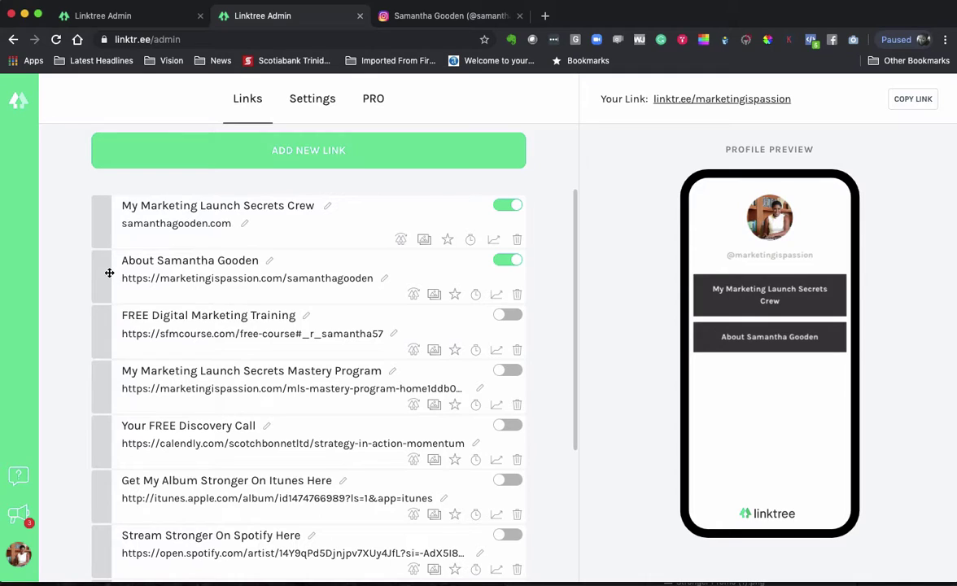
Step: Move the About link above "My Marketing Launch Secrets Crew" and open the public page linktr.ee/marketingispassion in a new tab
left_click_drag(109, 273, 109, 222)
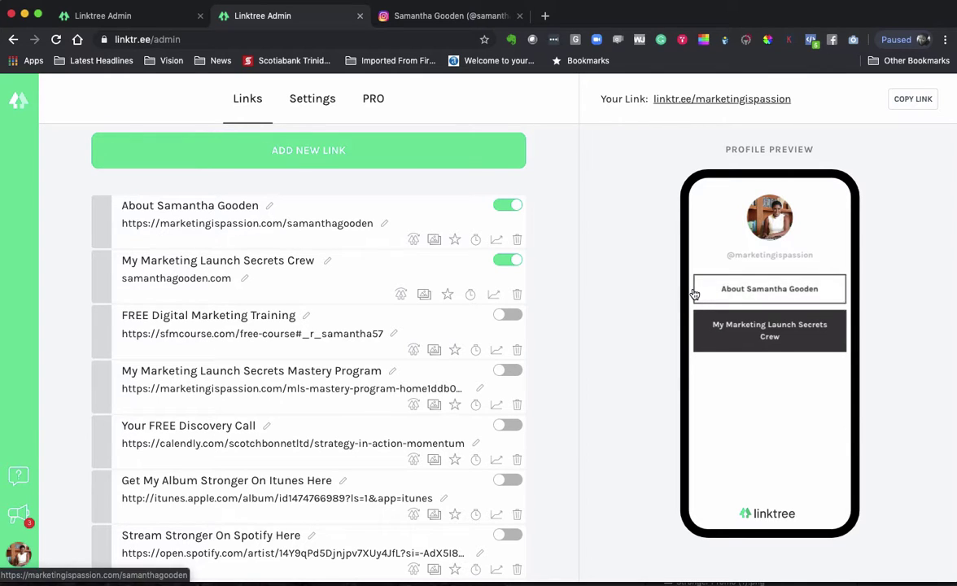
left_click(902, 101)
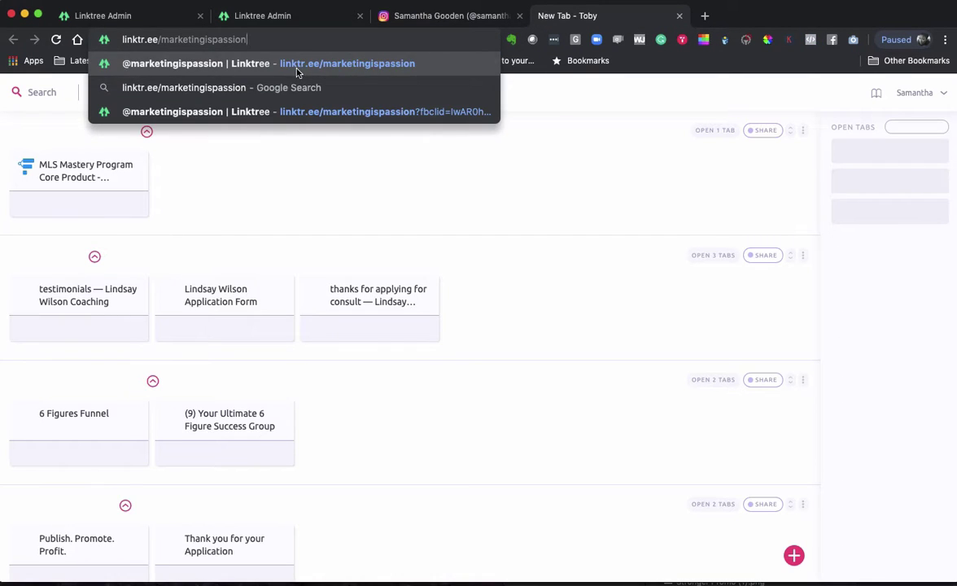
left_click(300, 69)
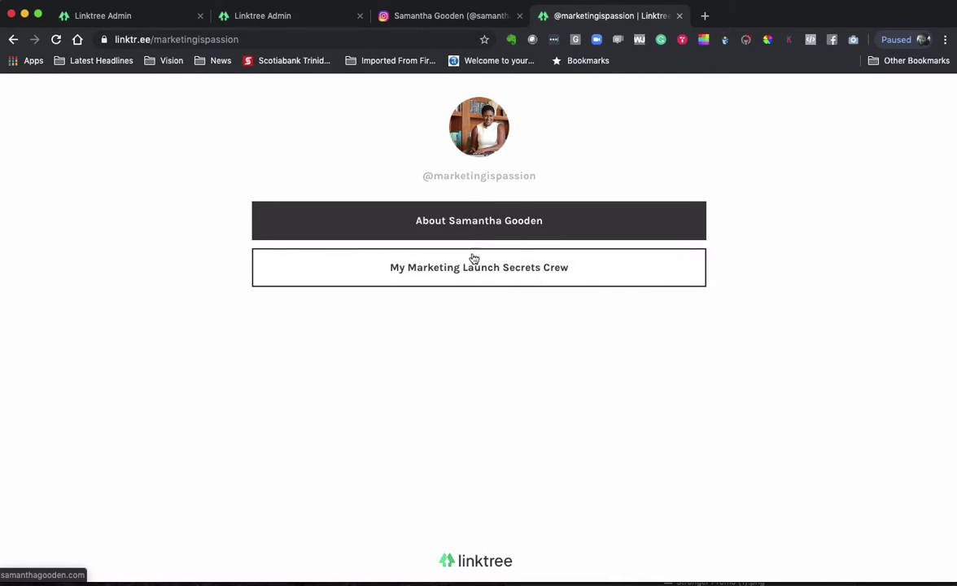
Step: Back in the Linktree admin, activate the "FREE Digital Marketing Training", "My Marketing Launch Secrets Mastery Program" and "Stream Stronger On Spotify Here" links
left_click(272, 22)
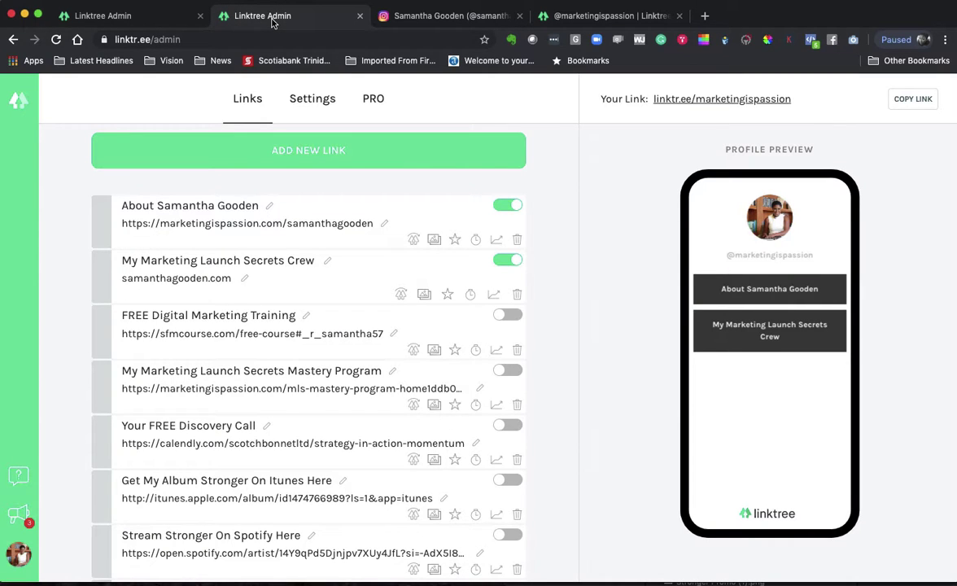
left_click(513, 316)
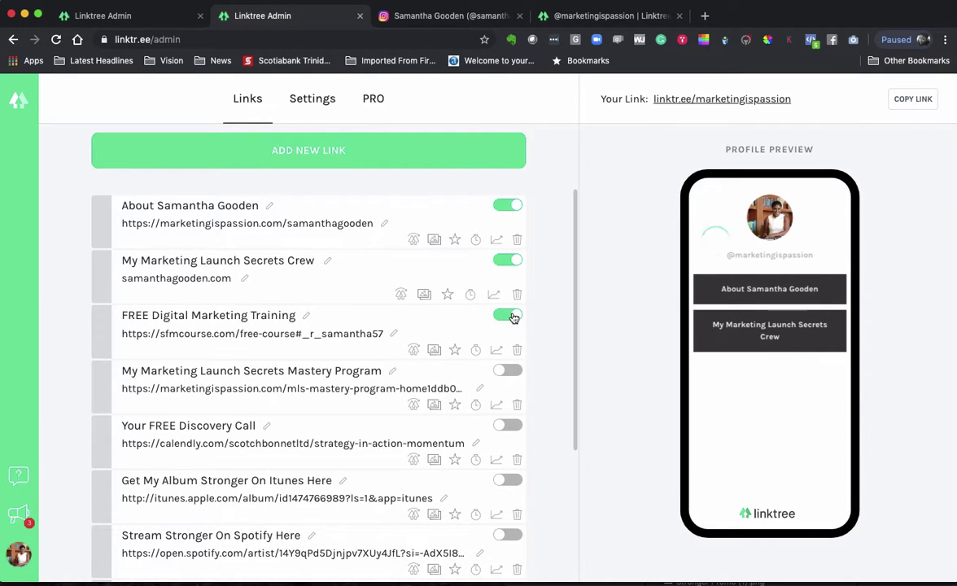
scroll(440, 316, "down", 2)
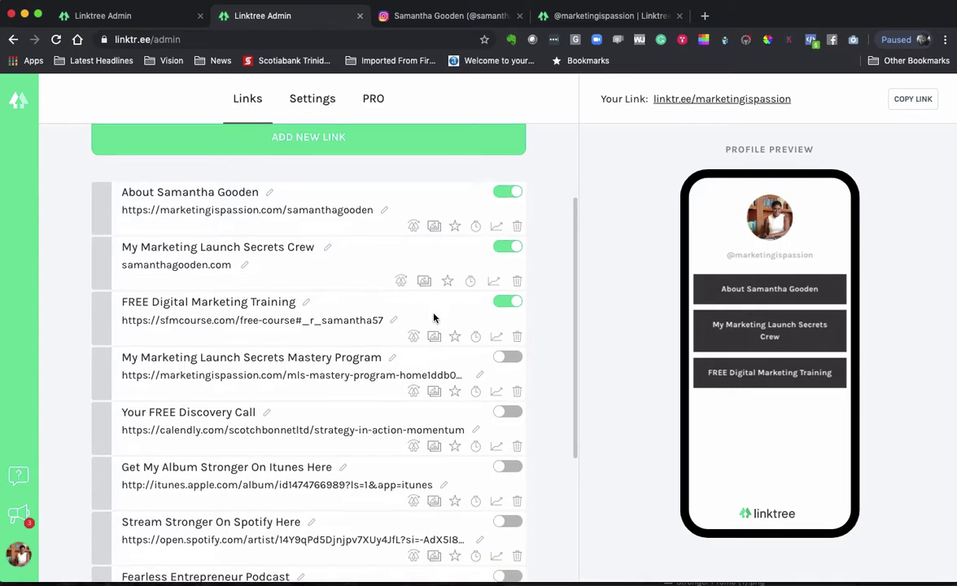
scroll(435, 315, "down", 1)
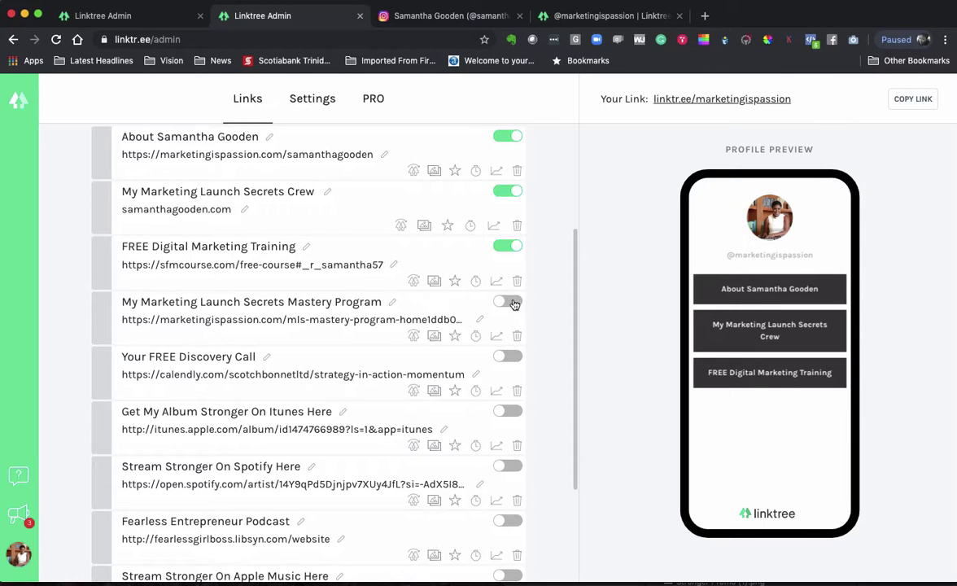
left_click(509, 303)
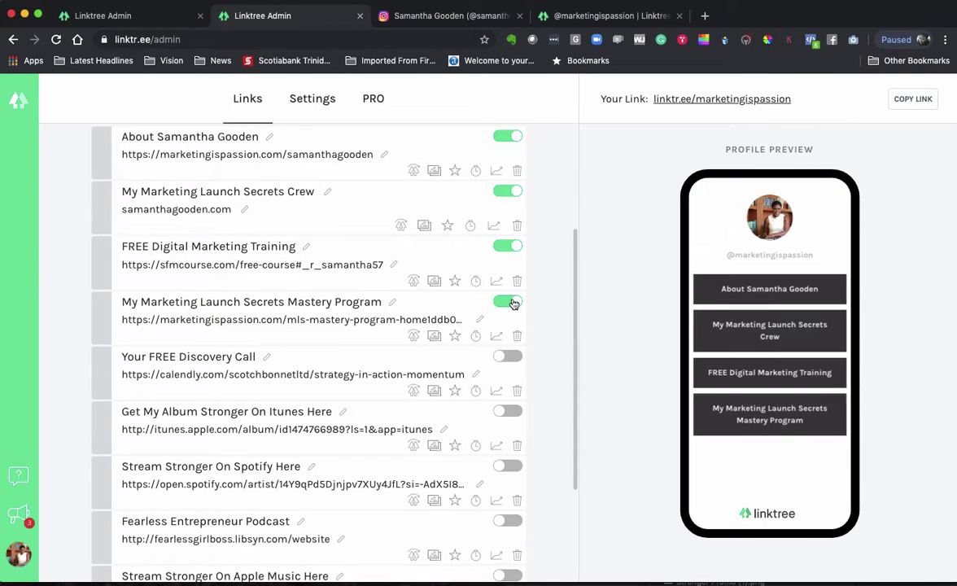
scroll(407, 384, "down", 3)
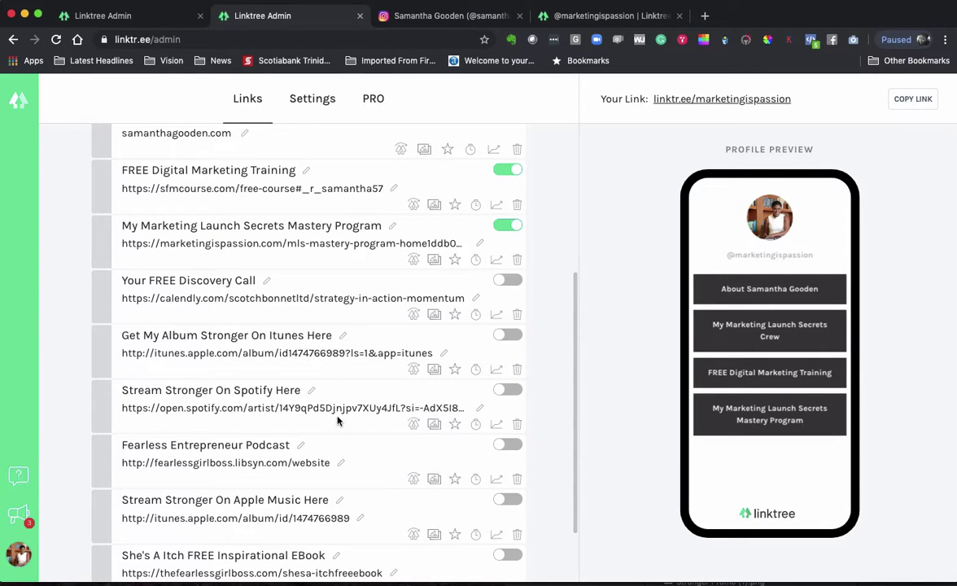
left_click(508, 391)
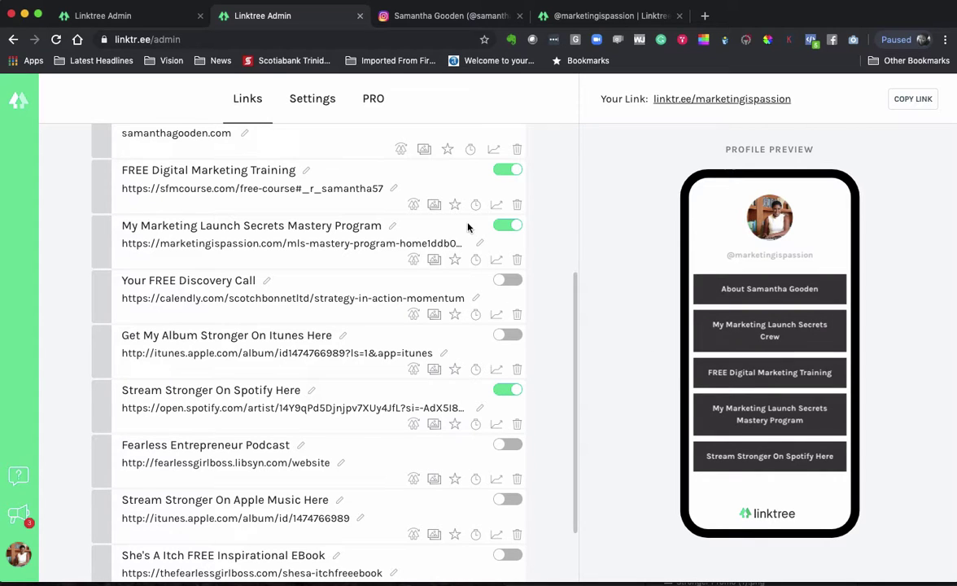
scroll(475, 184, "up", 2)
scroll(476, 187, "up", 2)
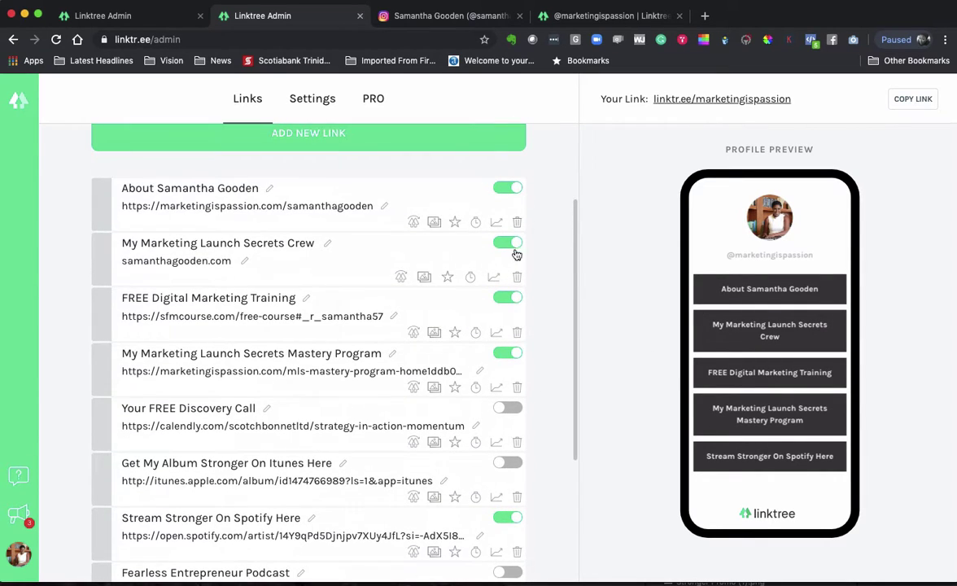
scroll(490, 461, "down", 1)
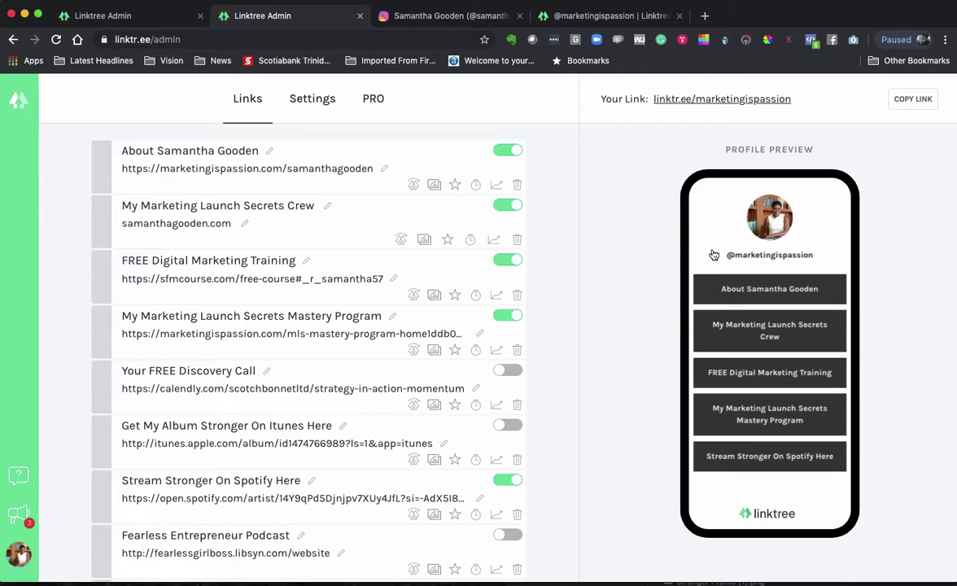
Step: Reload the public Linktree page and check the pages behind the About and "FREE Digital Marketing Training" links, closing each one
left_click(539, 14)
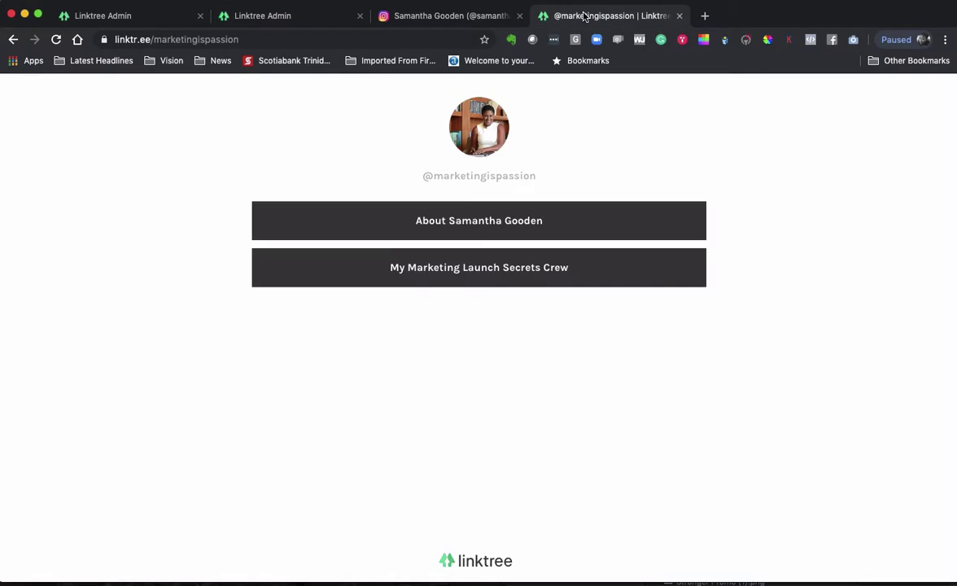
left_click(285, 38)
key("Return")
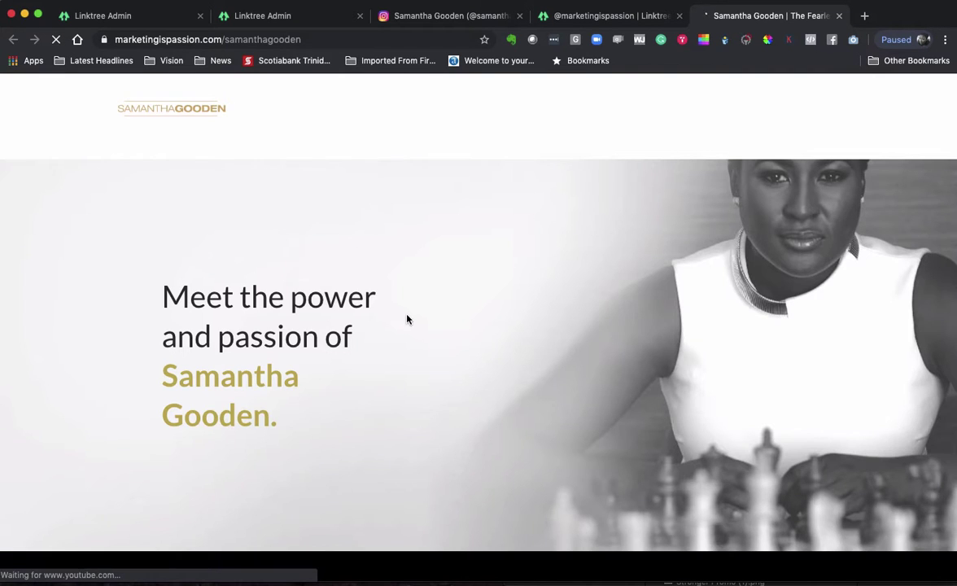
scroll(406, 318, "down", 2)
scroll(407, 320, "down", 3)
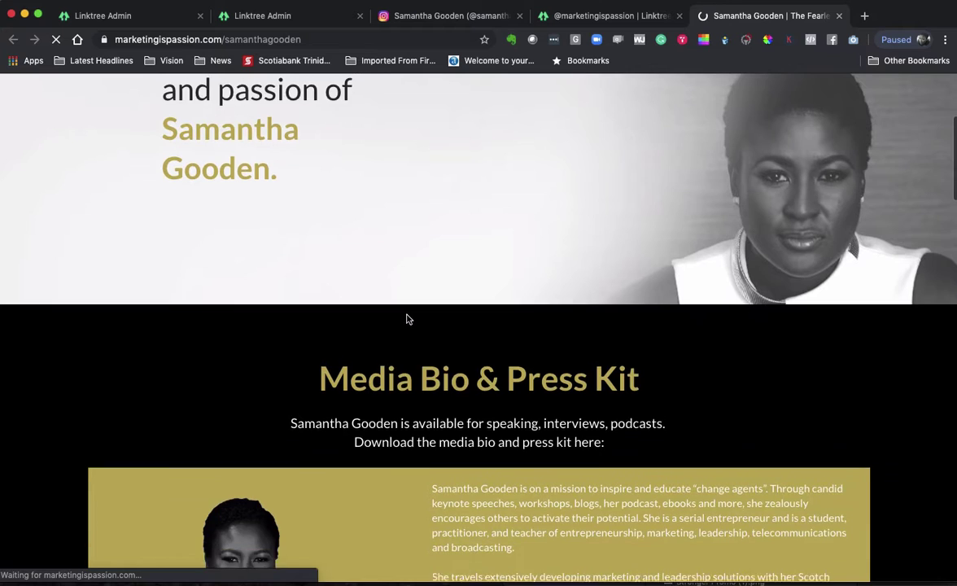
scroll(407, 319, "up", 5)
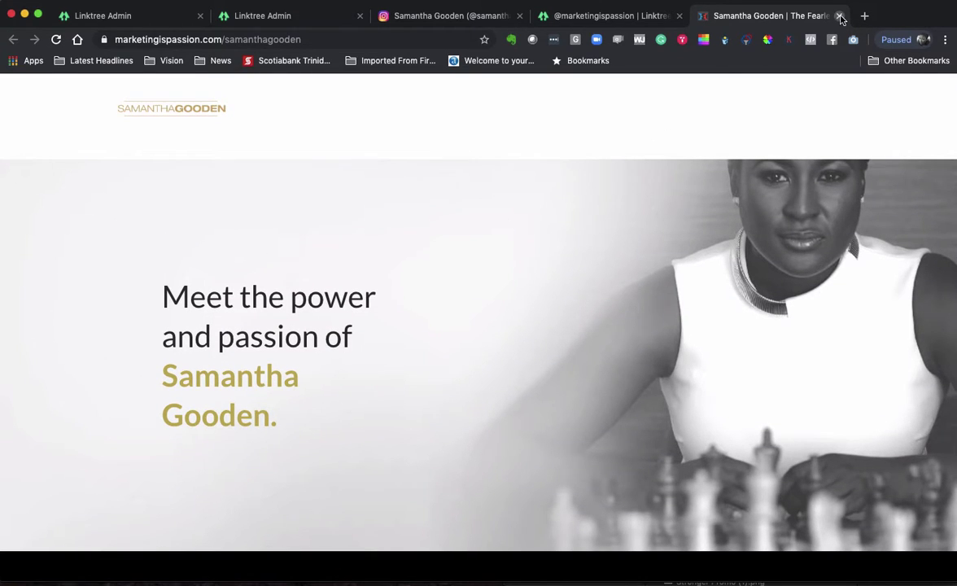
left_click(839, 17)
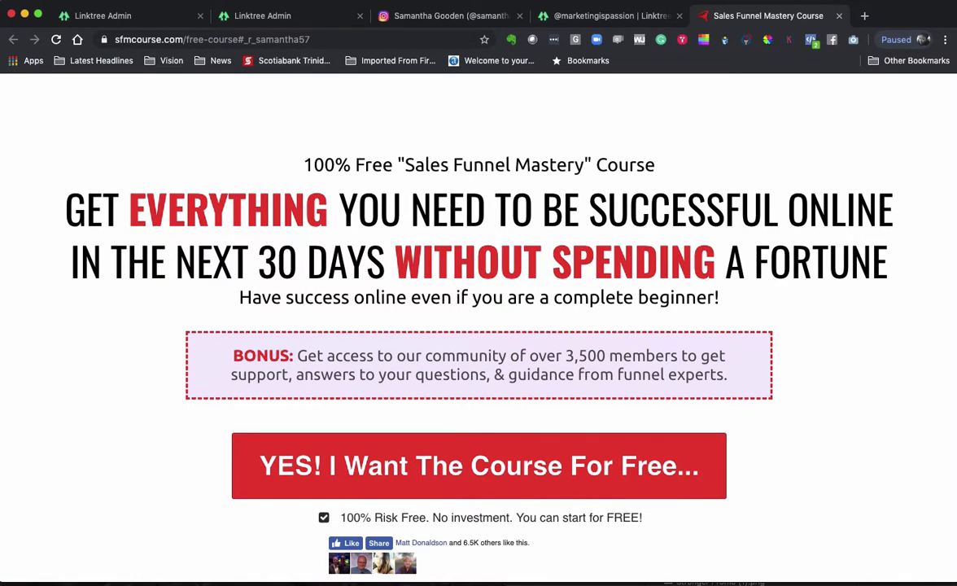
left_click(840, 16)
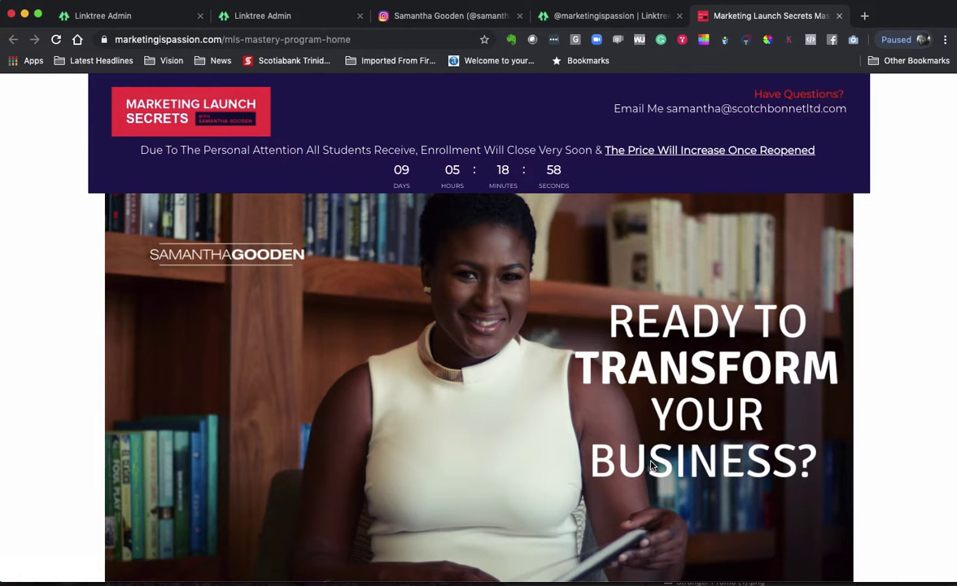
Step: Check the pages behind the "My Marketing Launch Secrets Mastery Program" and "Stream Stronger On Spotify Here" links, closing each one
scroll(651, 466, "down", 10)
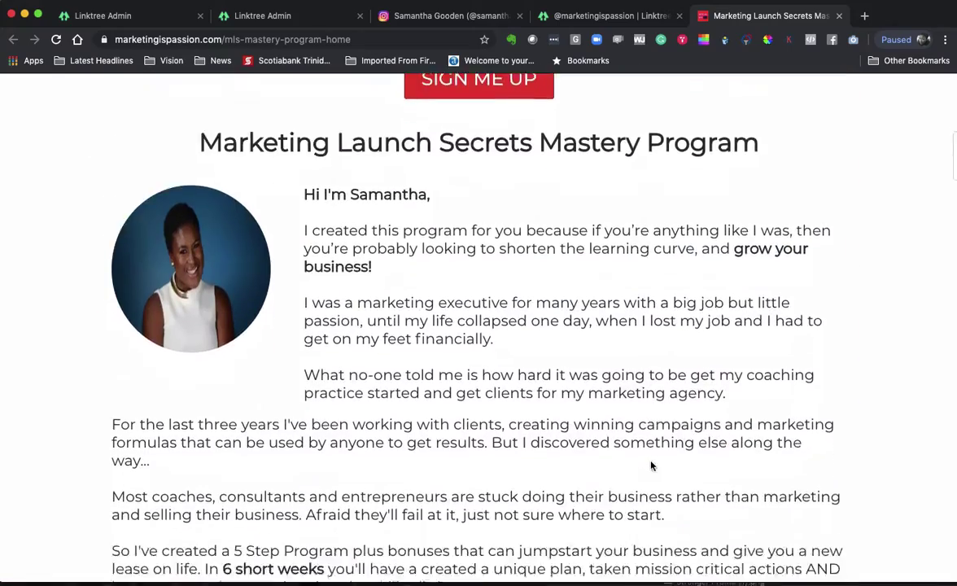
scroll(651, 466, "down", 10)
scroll(651, 466, "up", 10)
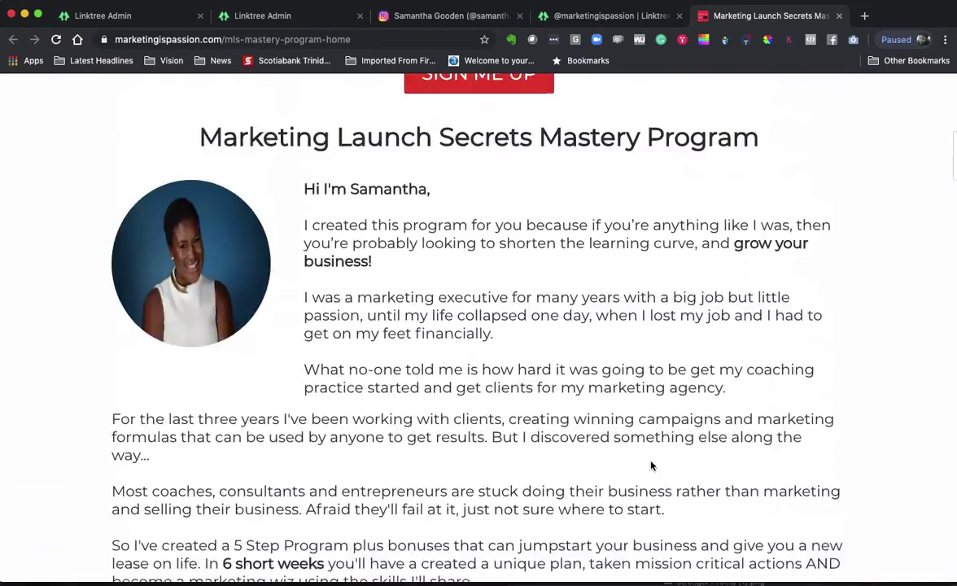
scroll(651, 466, "up", 10)
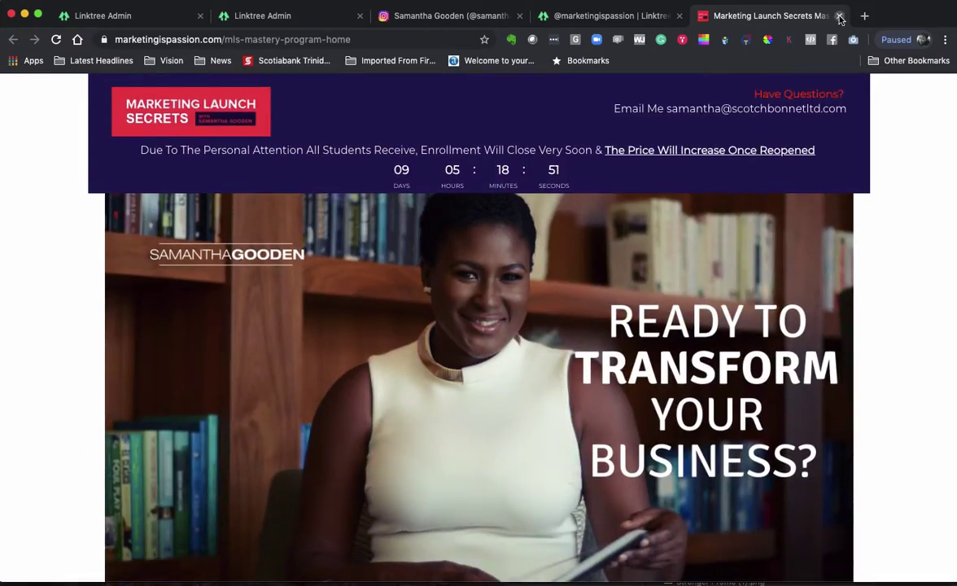
left_click(840, 17)
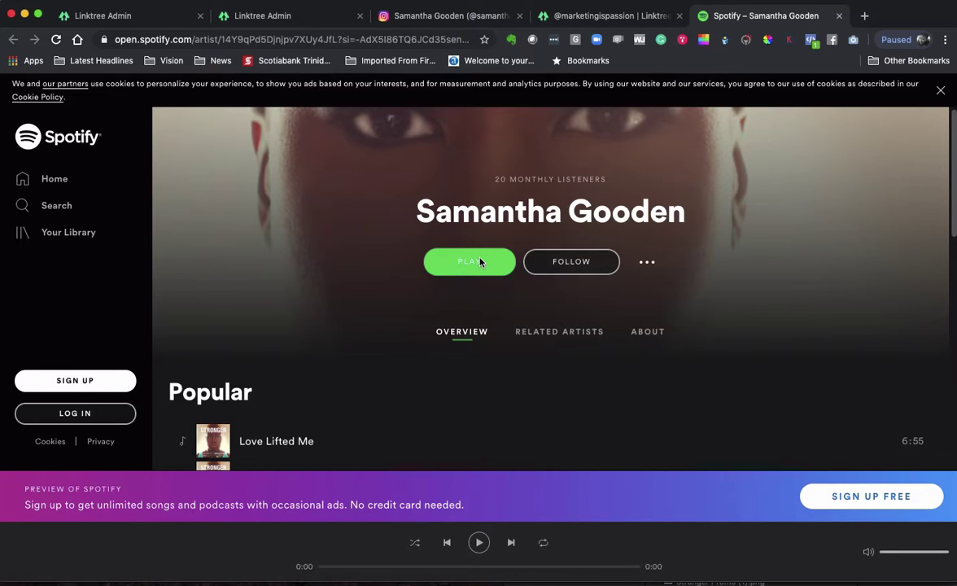
left_click(839, 15)
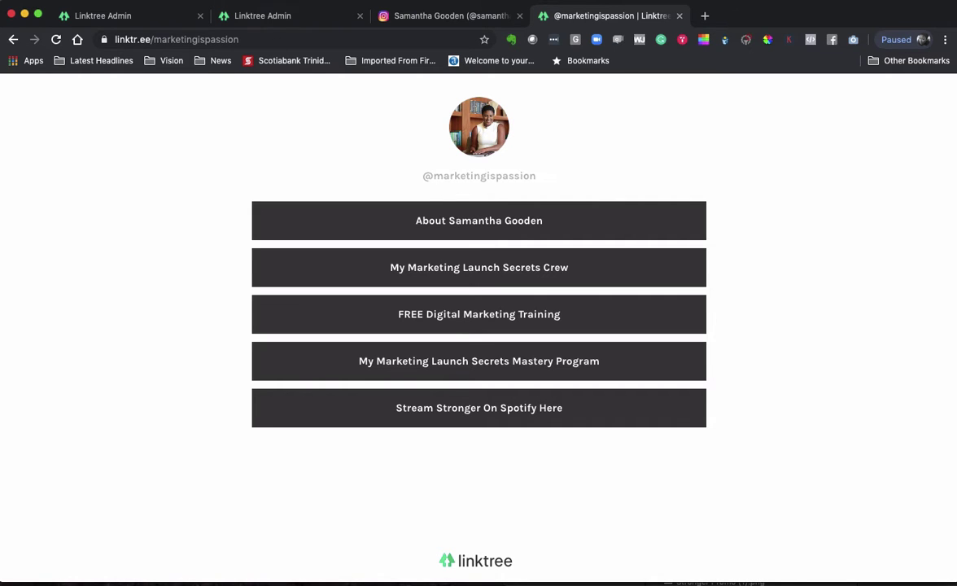
Step: Return to the Linktree admin, copy the public profile link and look over the links list
left_click(265, 16)
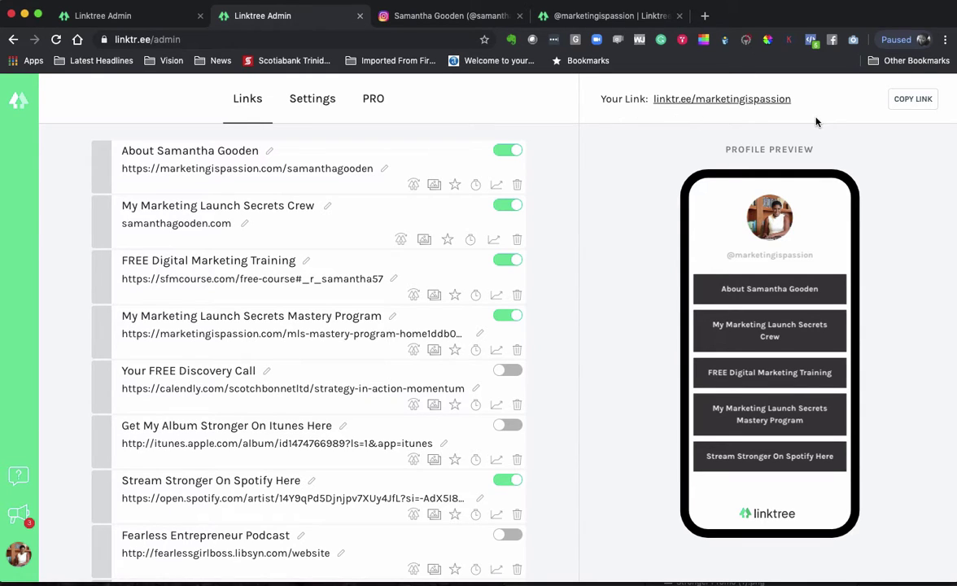
left_click(913, 100)
scroll(451, 199, "up", 3)
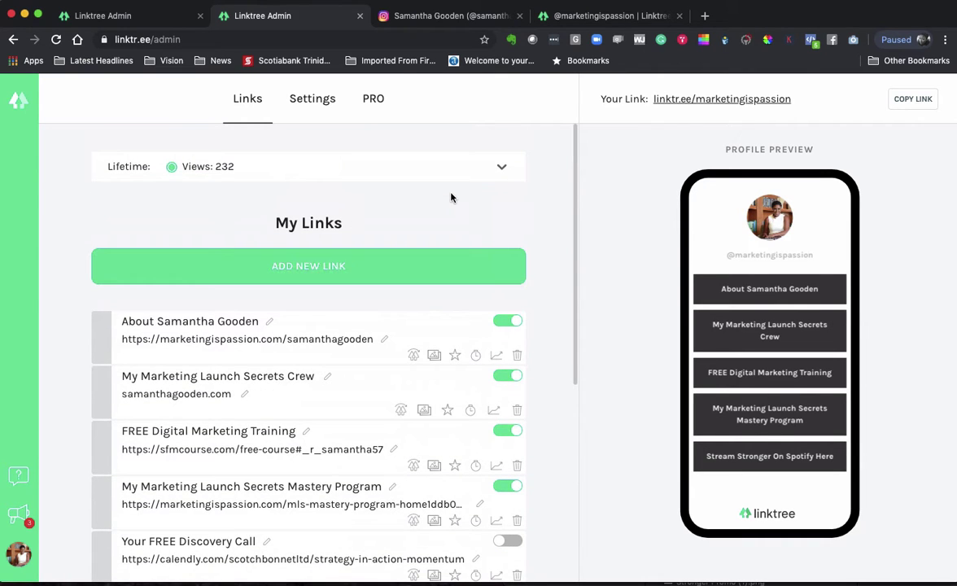
scroll(451, 198, "down", 1)
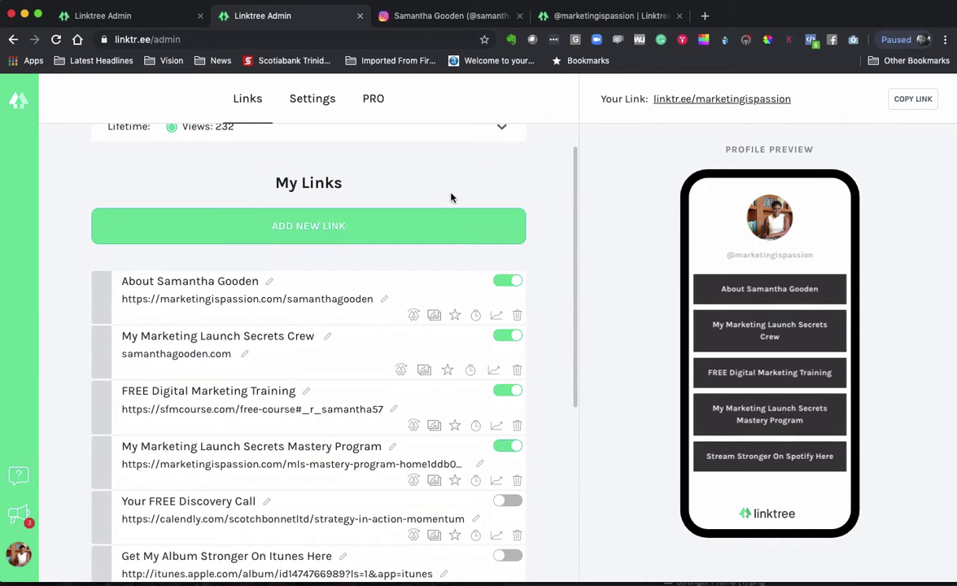